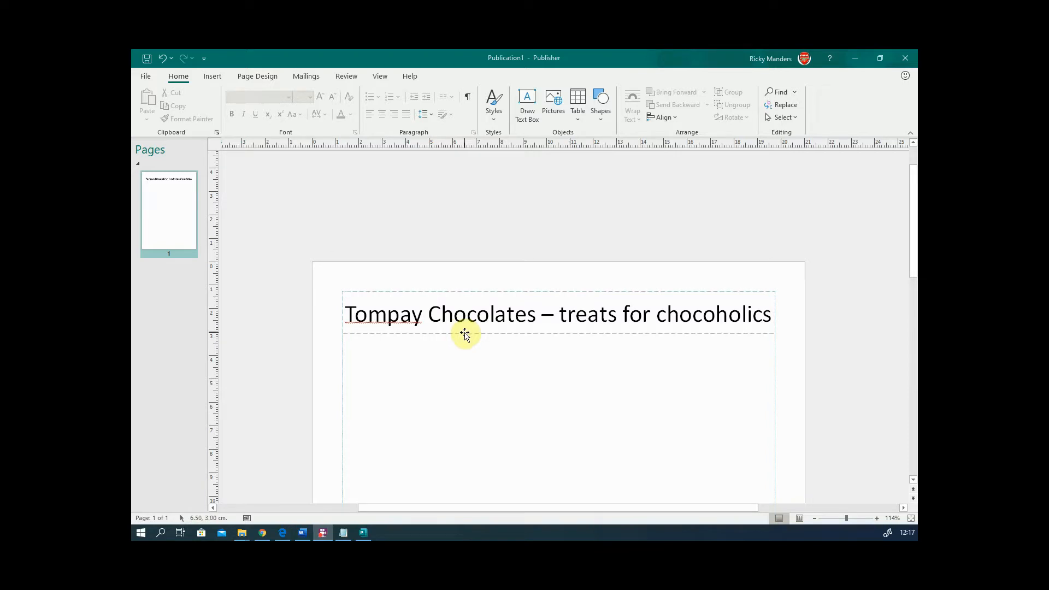
left_click(465, 333)
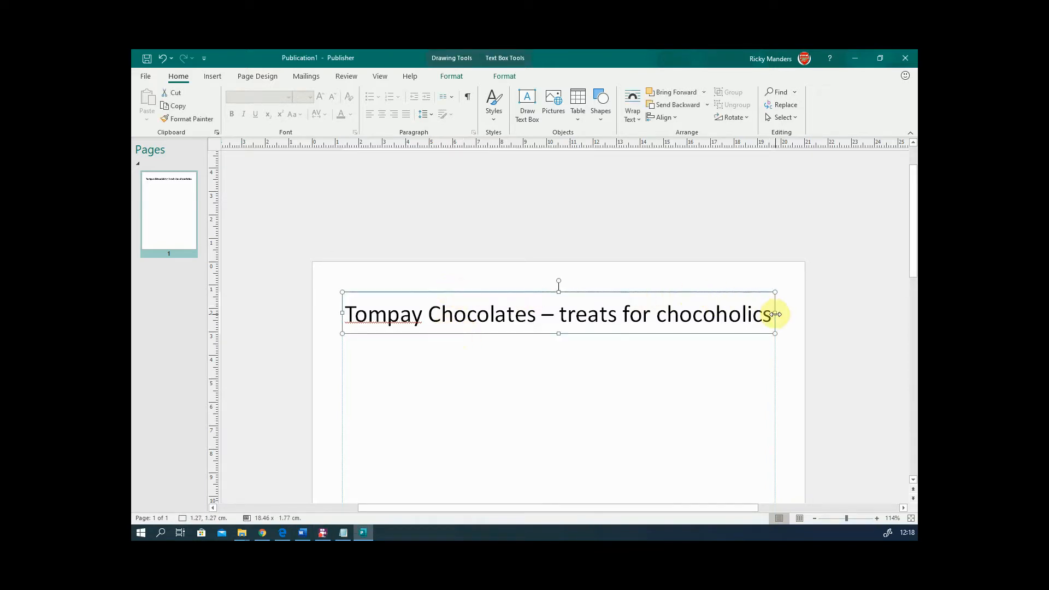
mouse_move(776, 314)
left_mouse_down()
mouse_move(697, 313)
mouse_move(749, 335)
mouse_move(777, 313)
left_mouse_up()
left_click(704, 313)
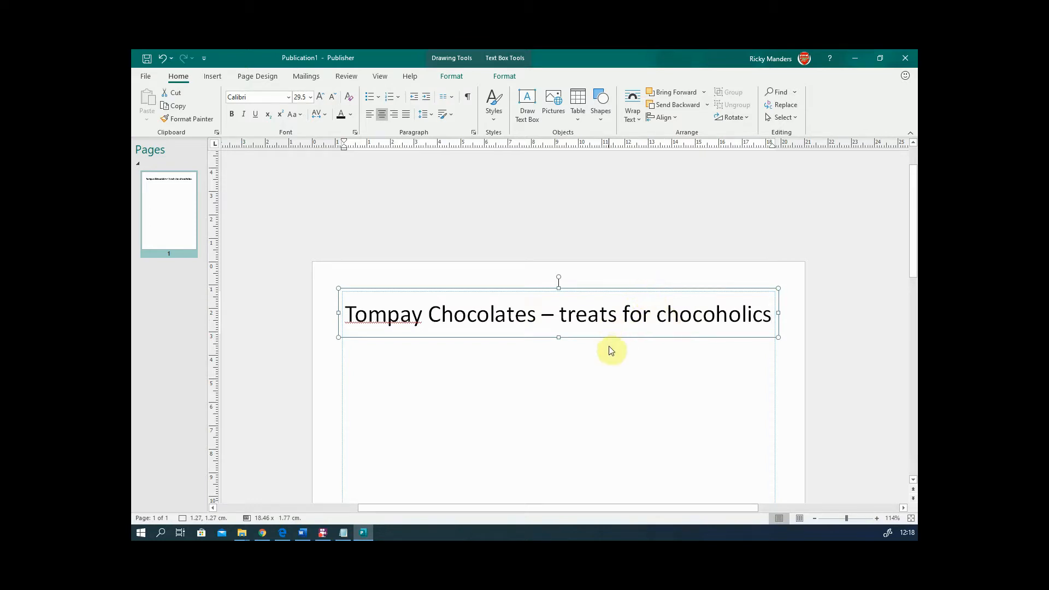
left_click(616, 365)
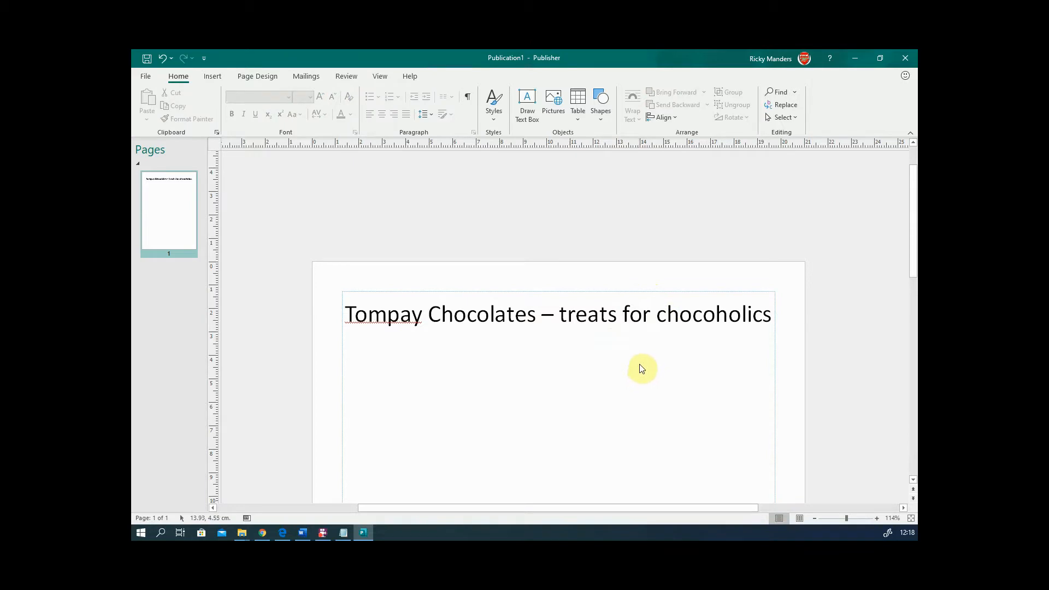
Set the font of the whole "Tompay Chocolates – treats for chocoholics" heading to Bookman Old Style
double_click(628, 314)
left_click(630, 315)
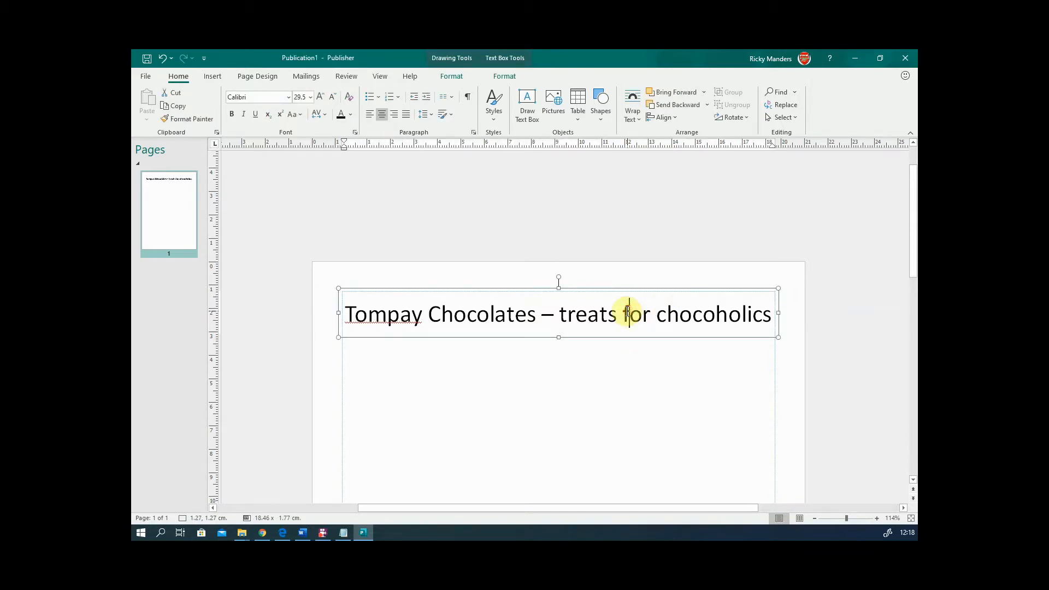
triple_click(619, 317)
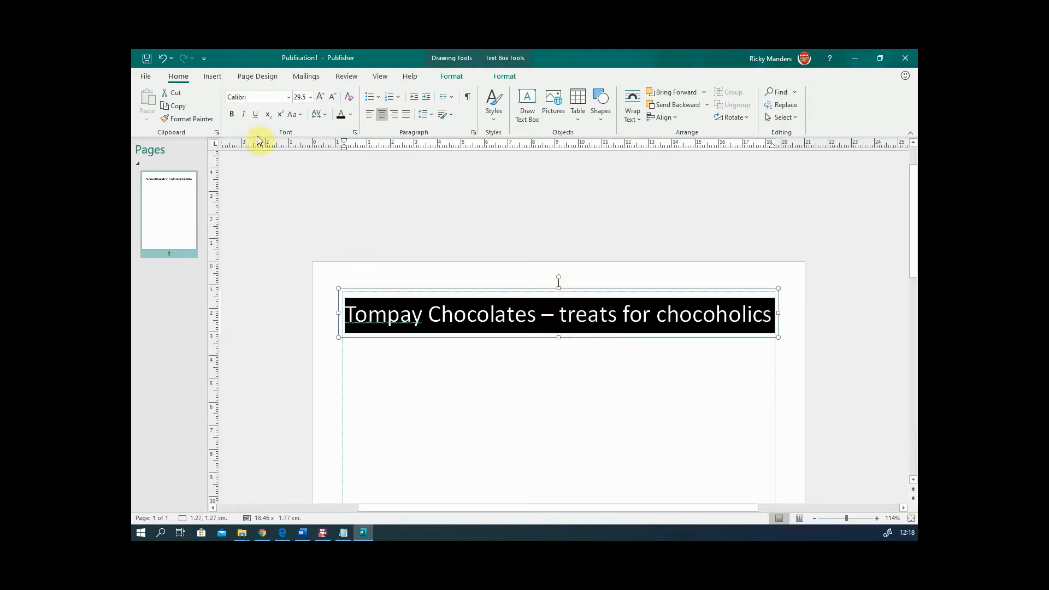
left_click(288, 97)
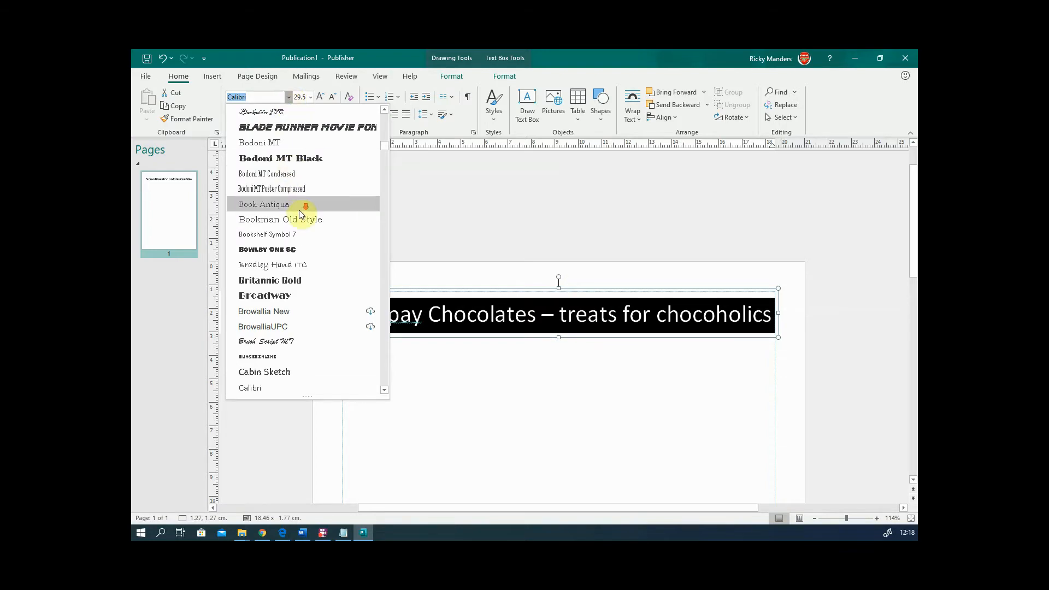
scroll(300, 210, "down", 5)
scroll(299, 219, "down", 7)
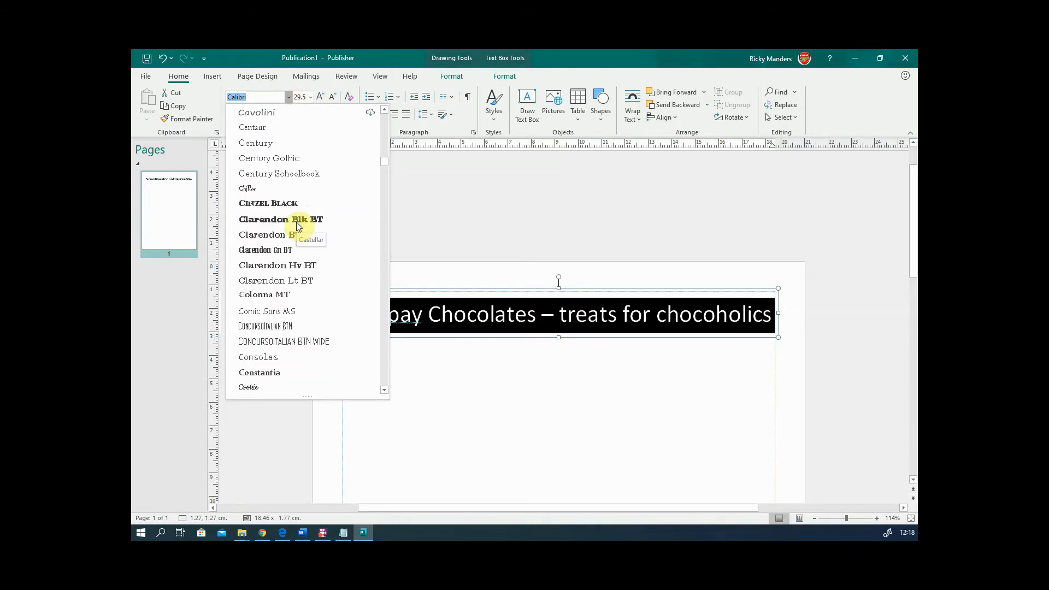
scroll(296, 222, "down", 1)
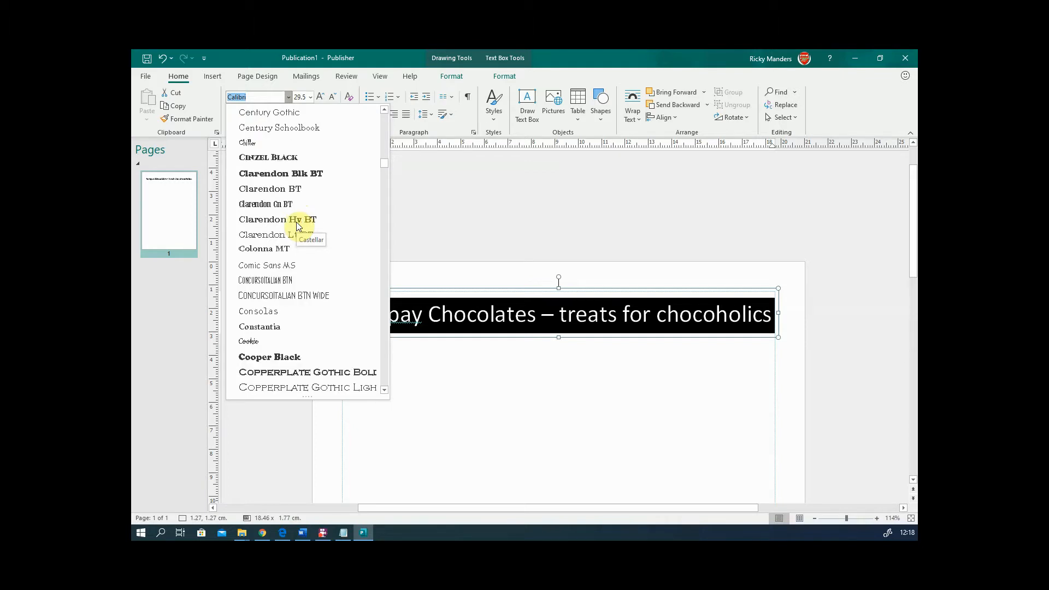
scroll(296, 222, "down", 2)
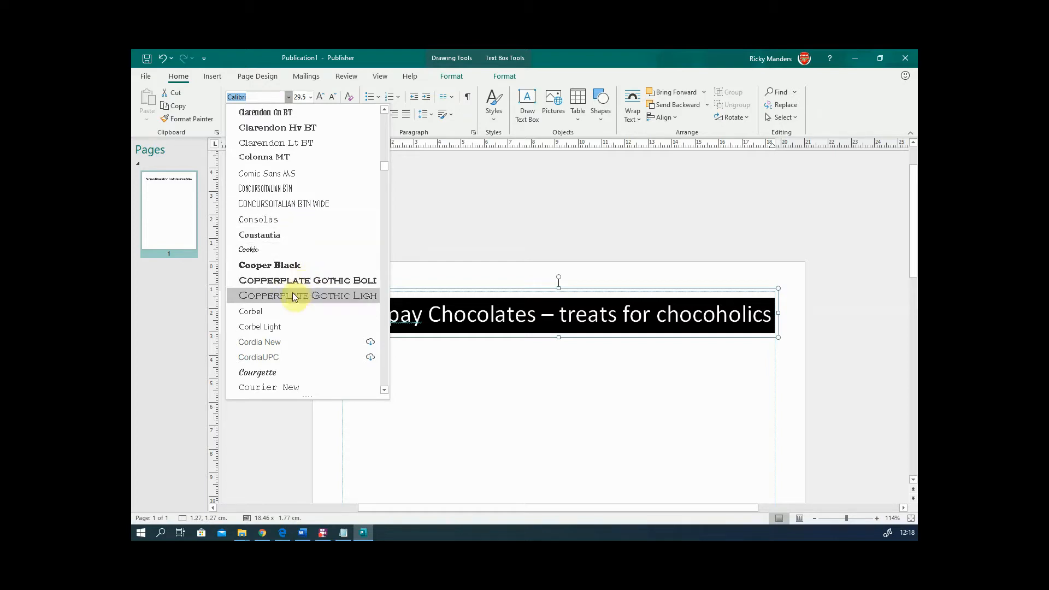
scroll(303, 298, "up", 12)
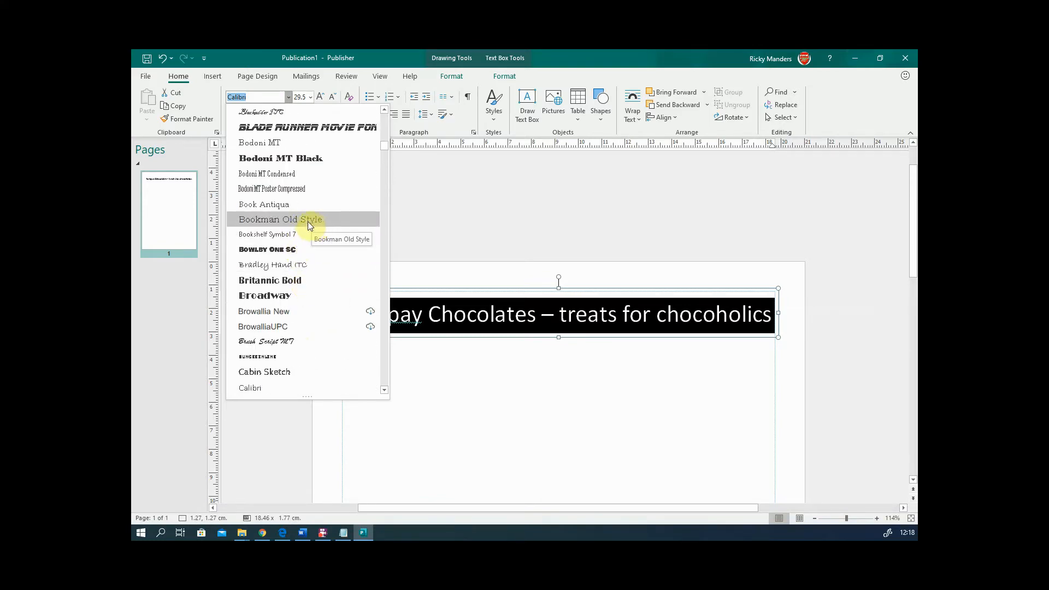
left_click(307, 220)
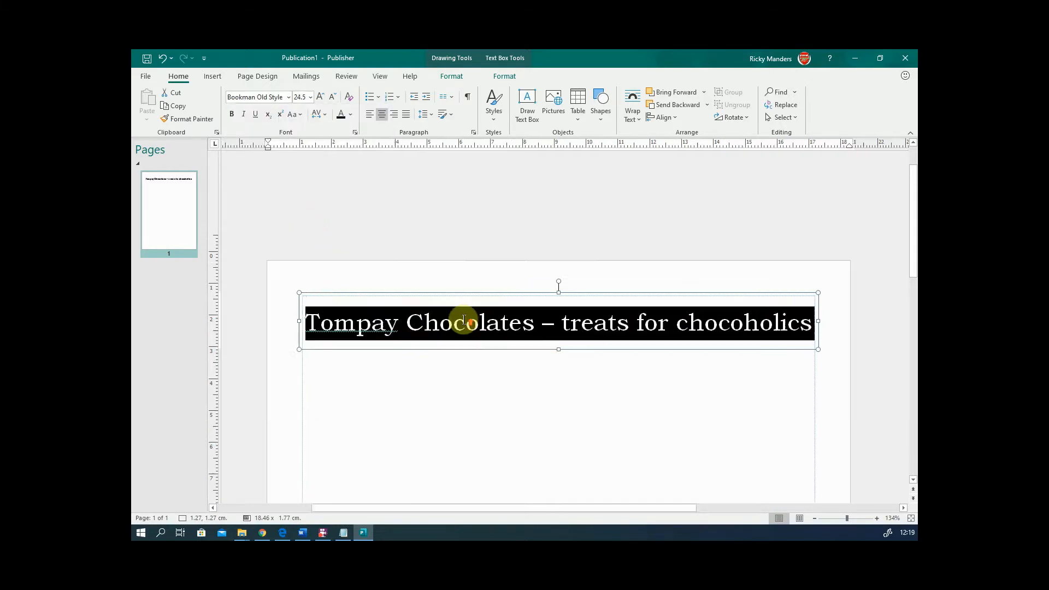
scroll(464, 320, "up", 5)
left_click(503, 414)
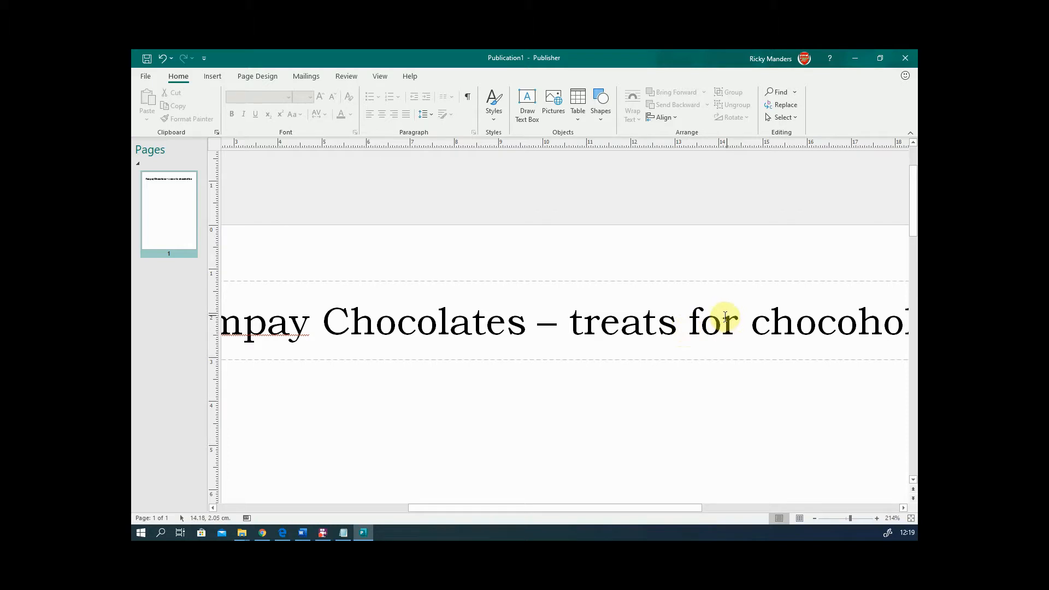
scroll(626, 358, "down", 1)
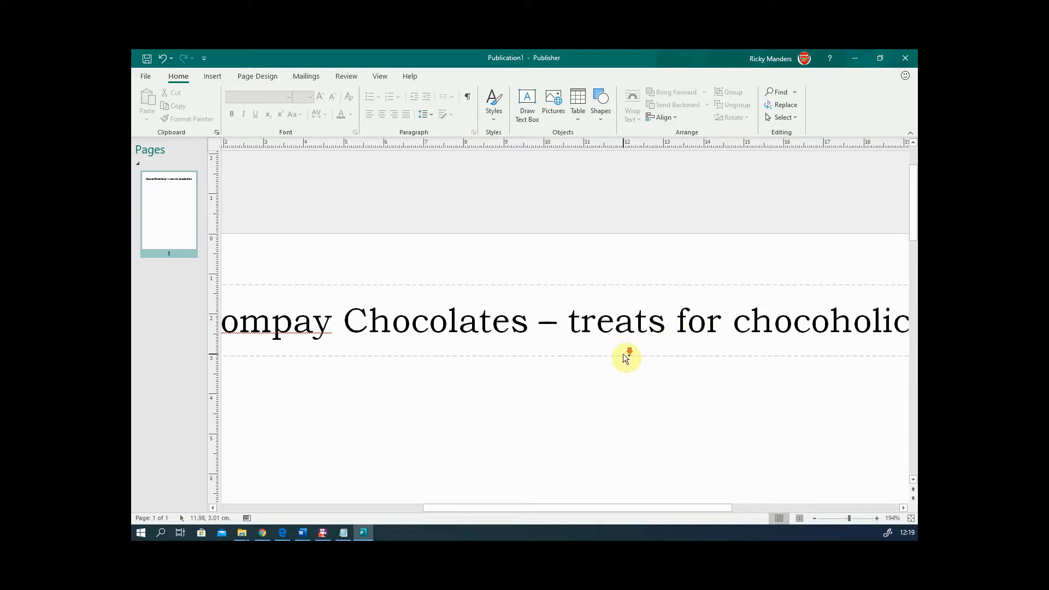
scroll(626, 358, "down", 2)
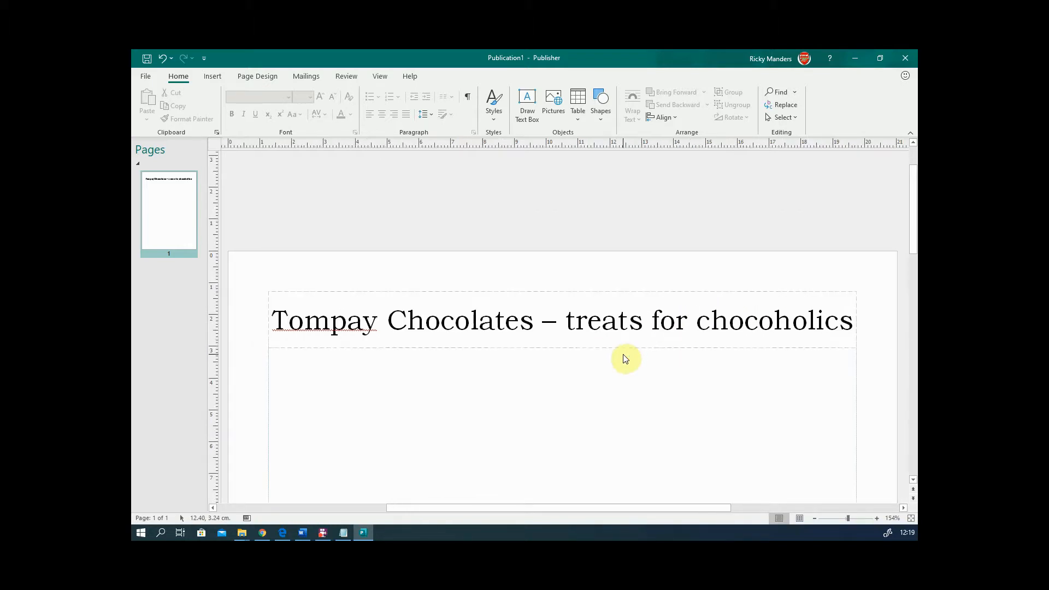
Try the Arial Black font on the whole heading text
triple_click(796, 321)
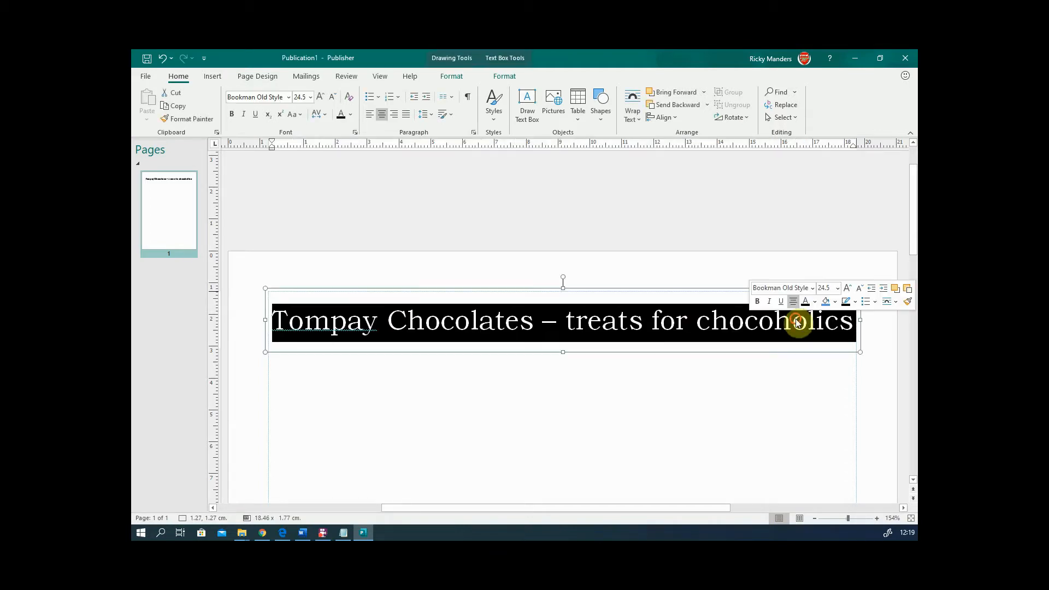
left_click(290, 97)
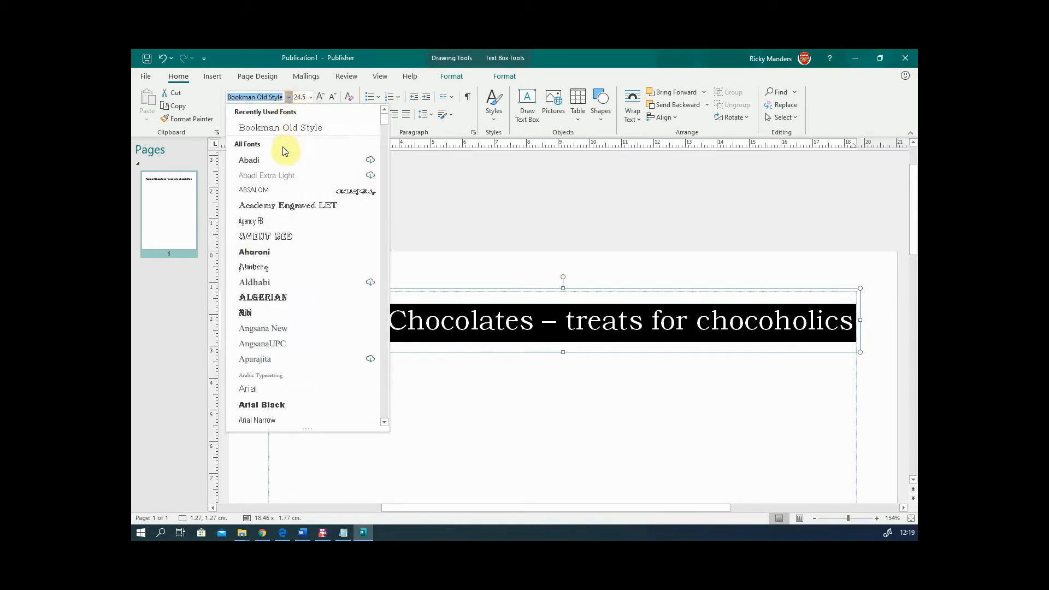
scroll(309, 344, "down", 1)
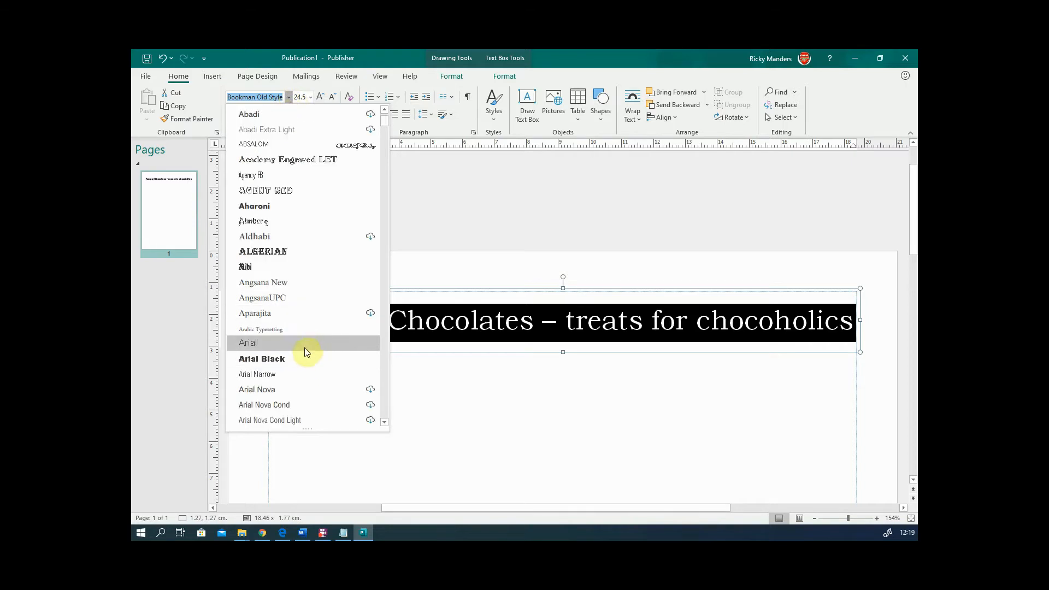
left_click(303, 357)
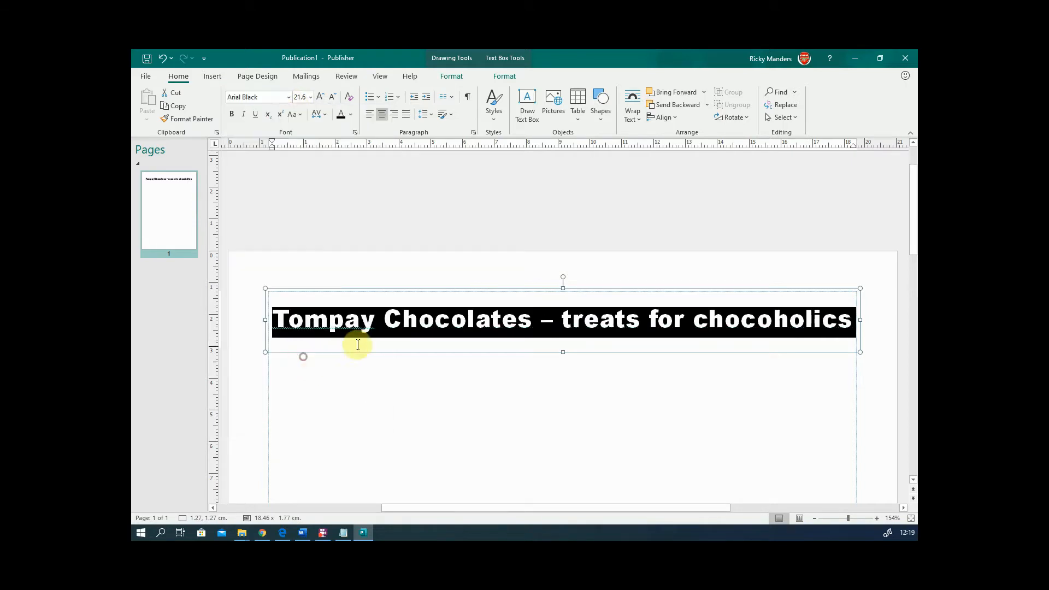
left_click(505, 360)
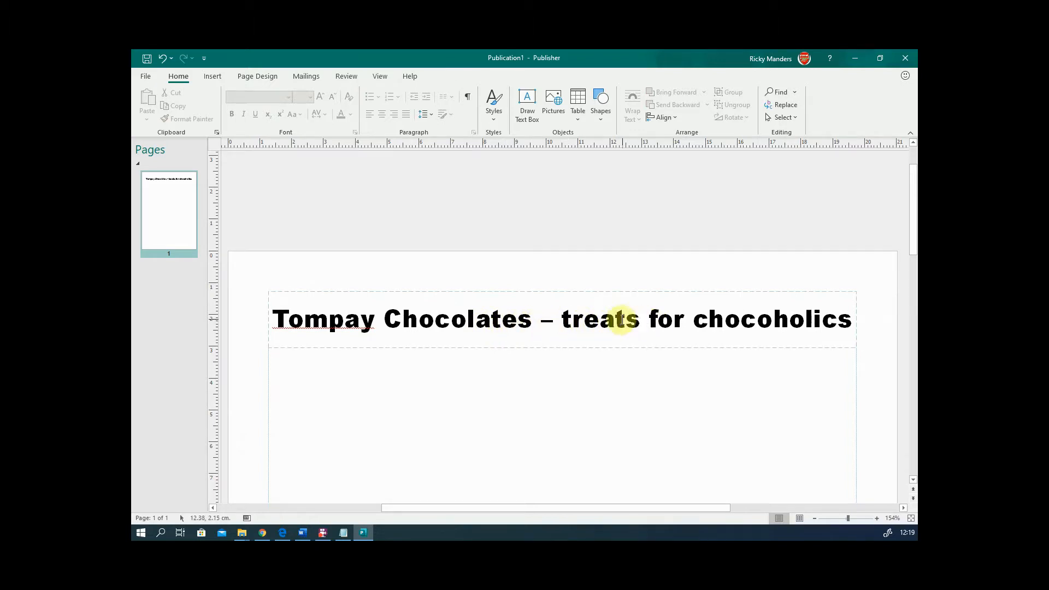
Switch the heading text back to the Bookman Old Style font
triple_click(622, 319)
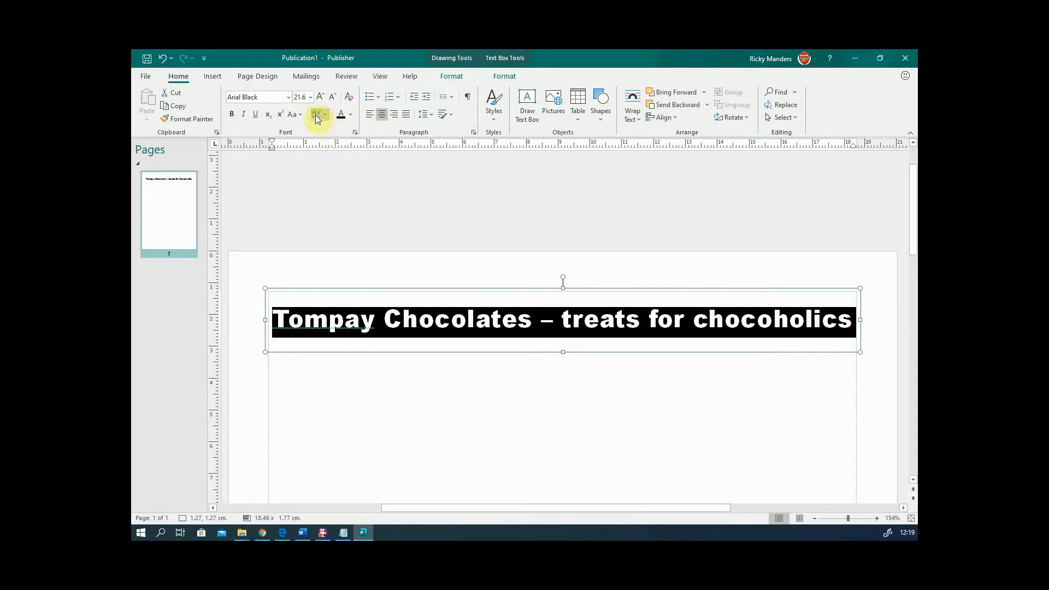
left_click(288, 97)
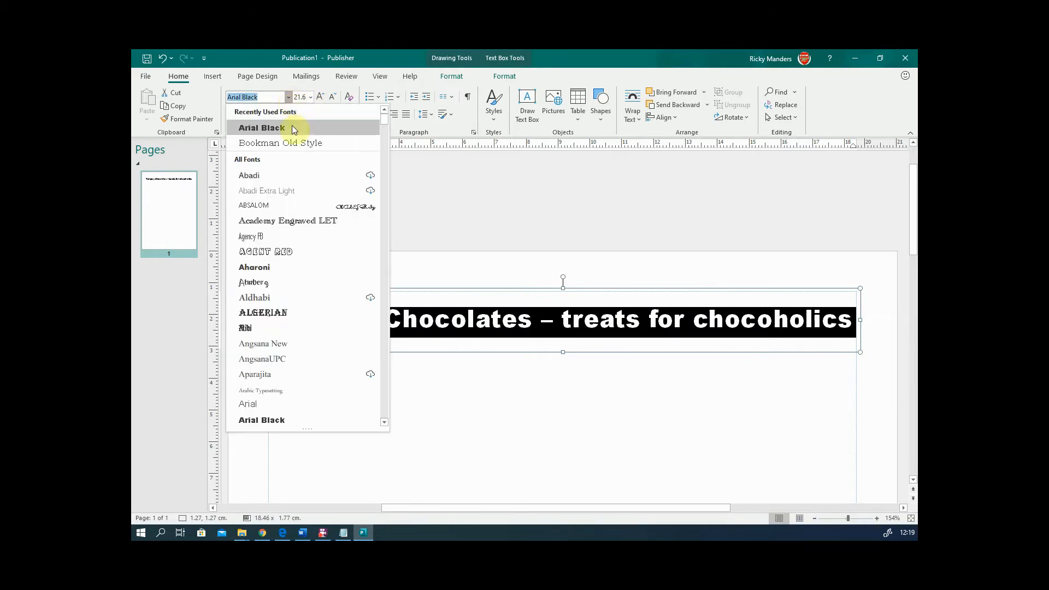
left_click(296, 143)
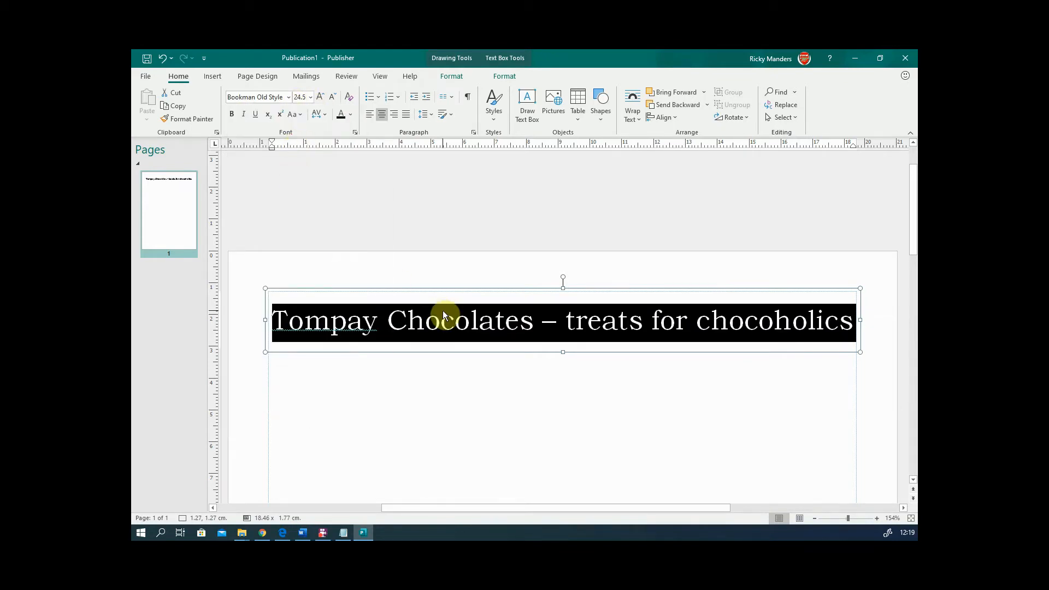
Make the entire heading text bold
left_click(455, 321)
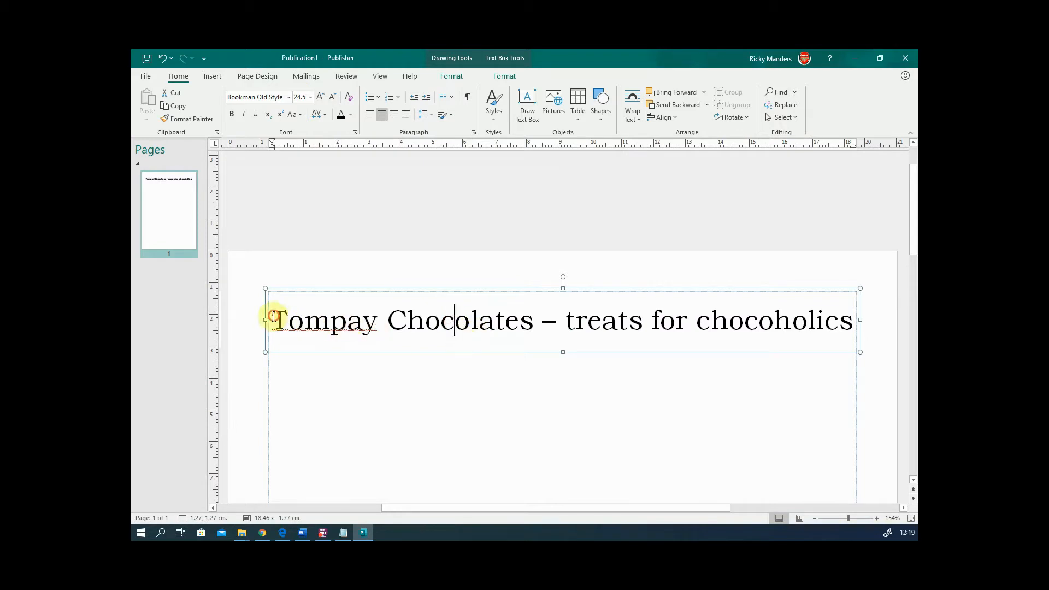
left_click_drag(272, 319, 735, 321)
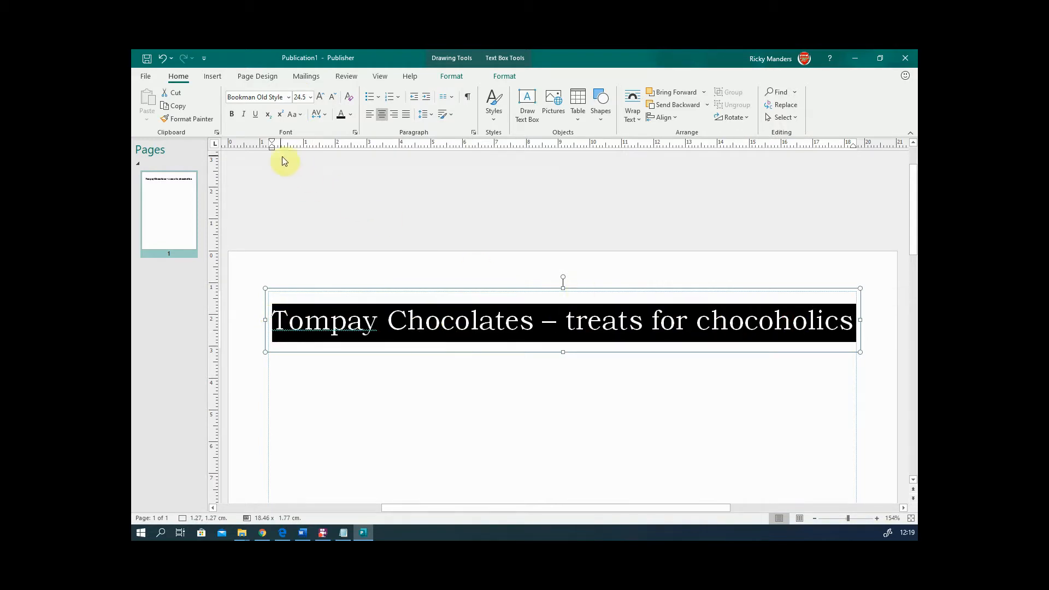
left_click(235, 117)
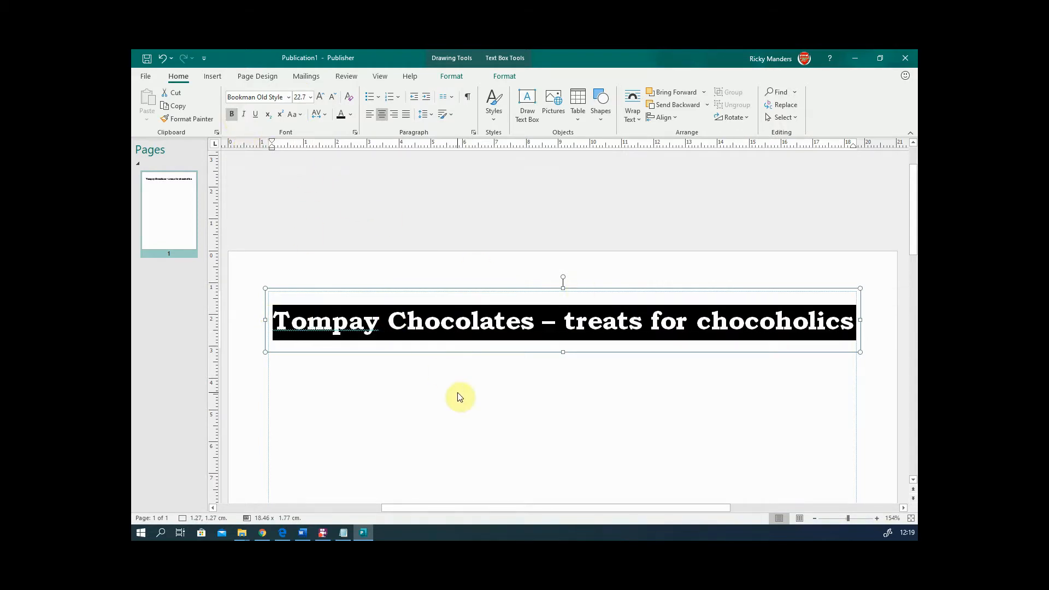
left_click(458, 393)
triple_click(438, 326)
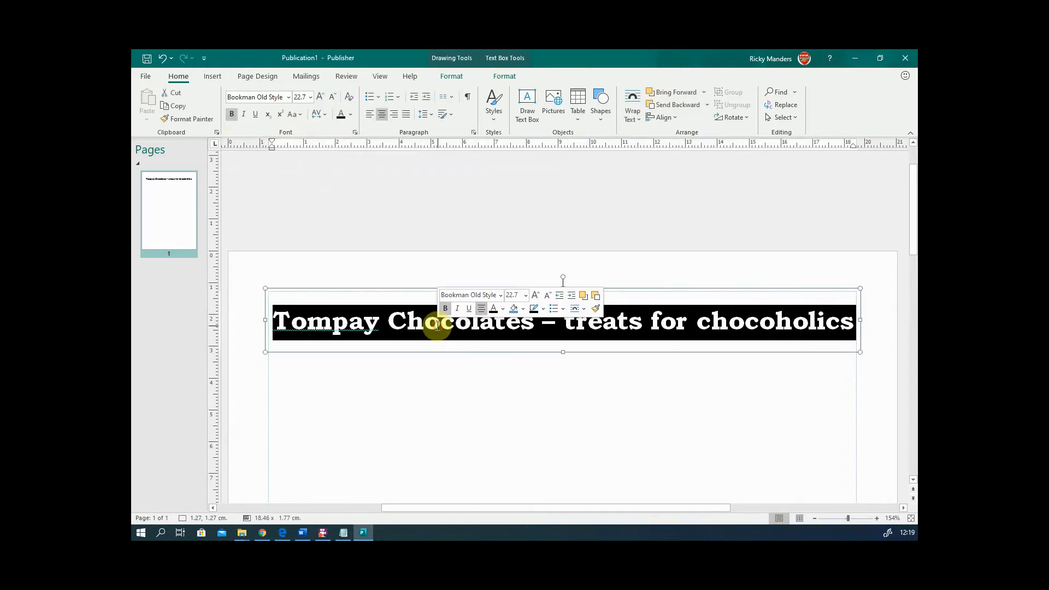
left_click(384, 326)
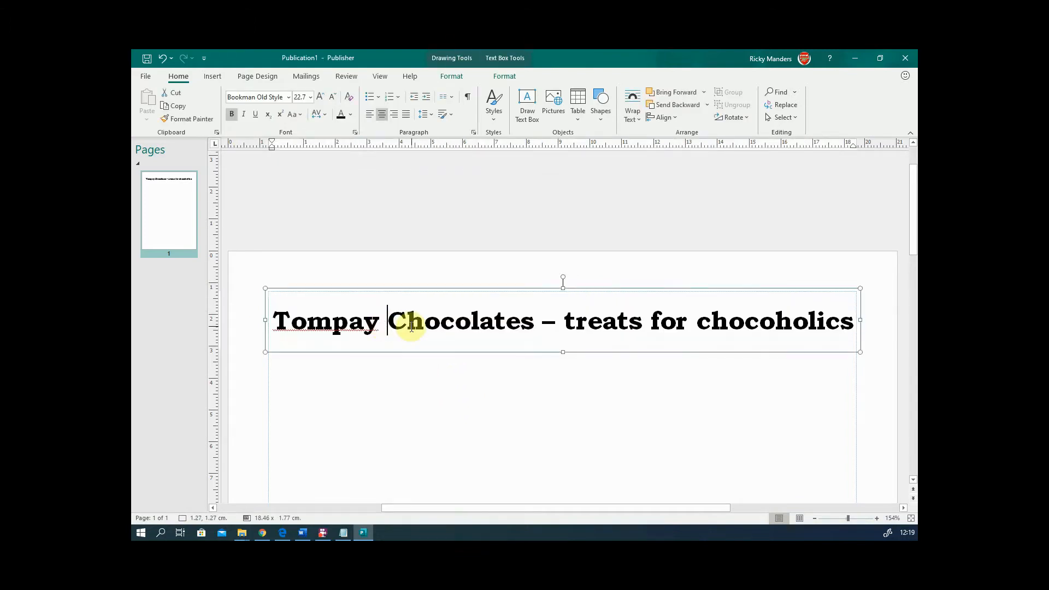
left_click(446, 375)
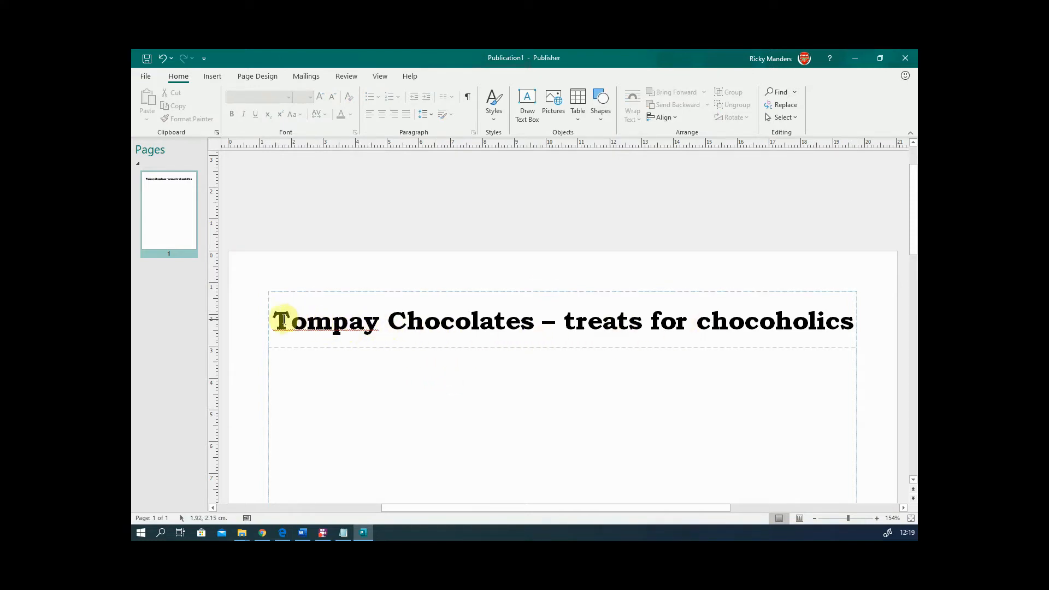
left_click_drag(276, 319, 756, 295)
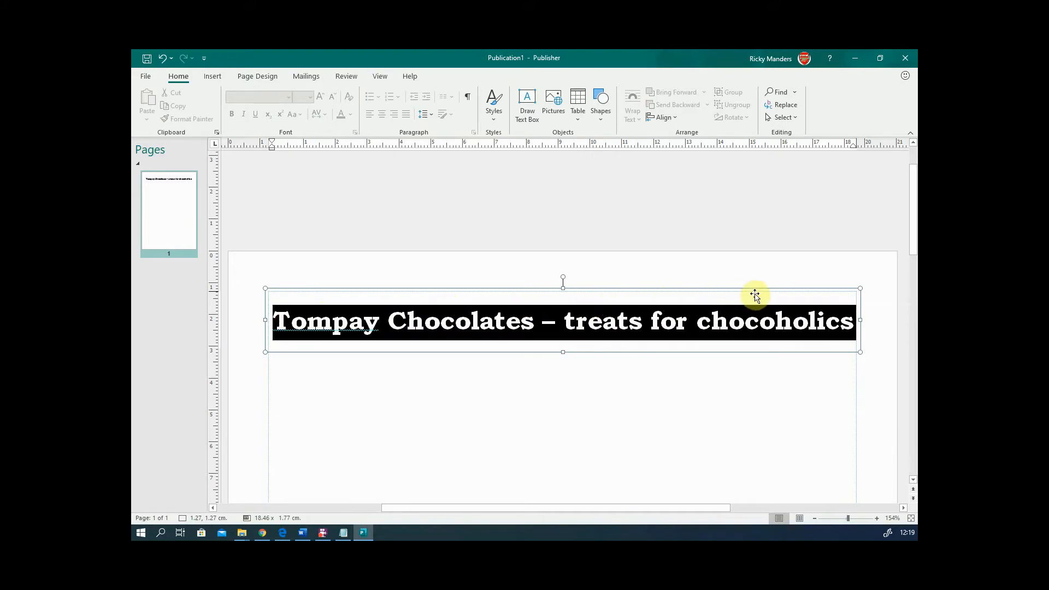
left_click(698, 319)
left_click(668, 381)
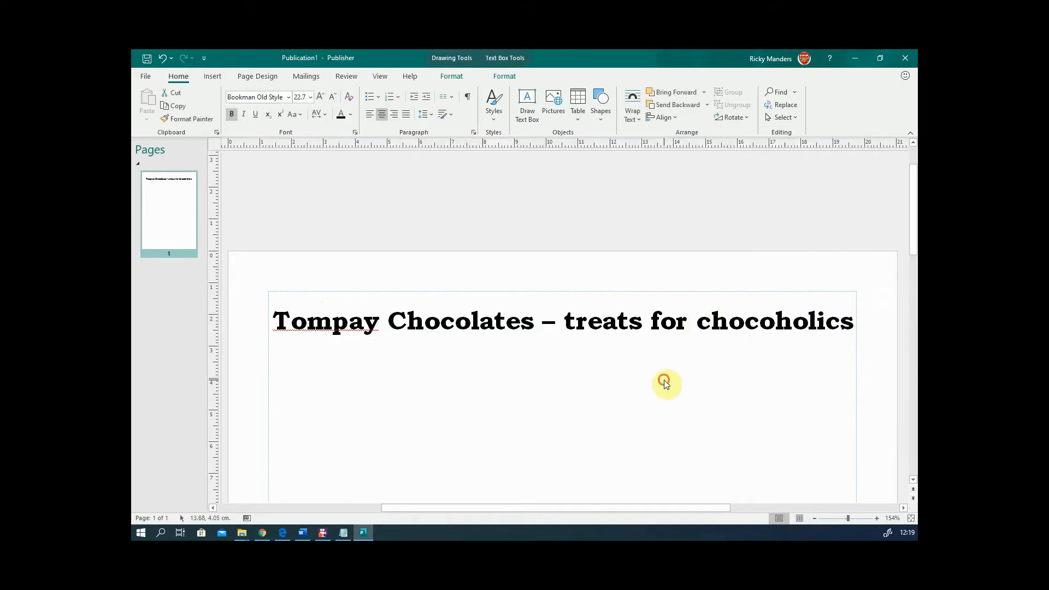
left_click(637, 348)
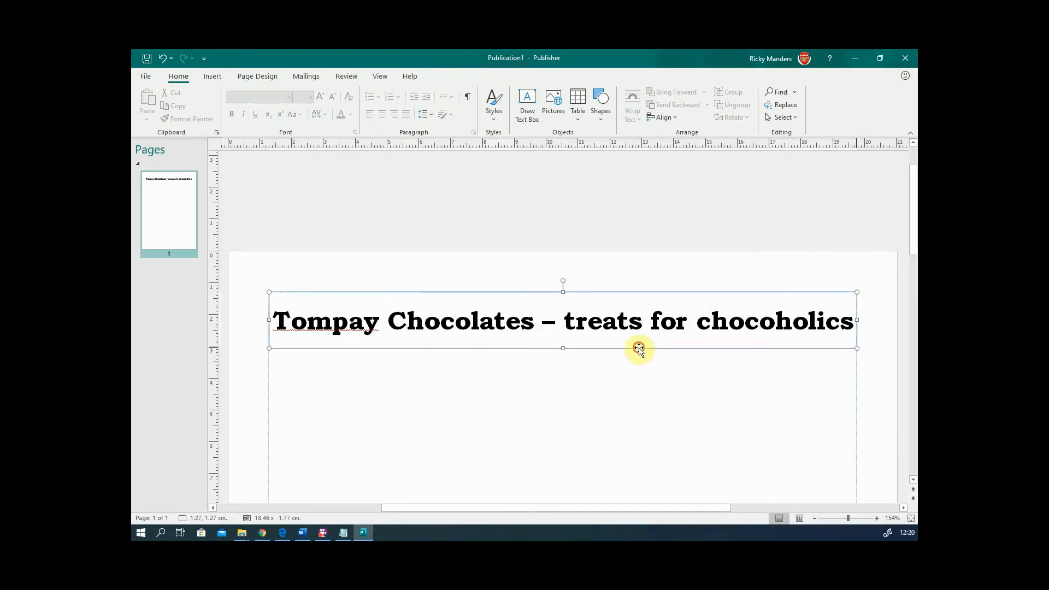
left_click(601, 389)
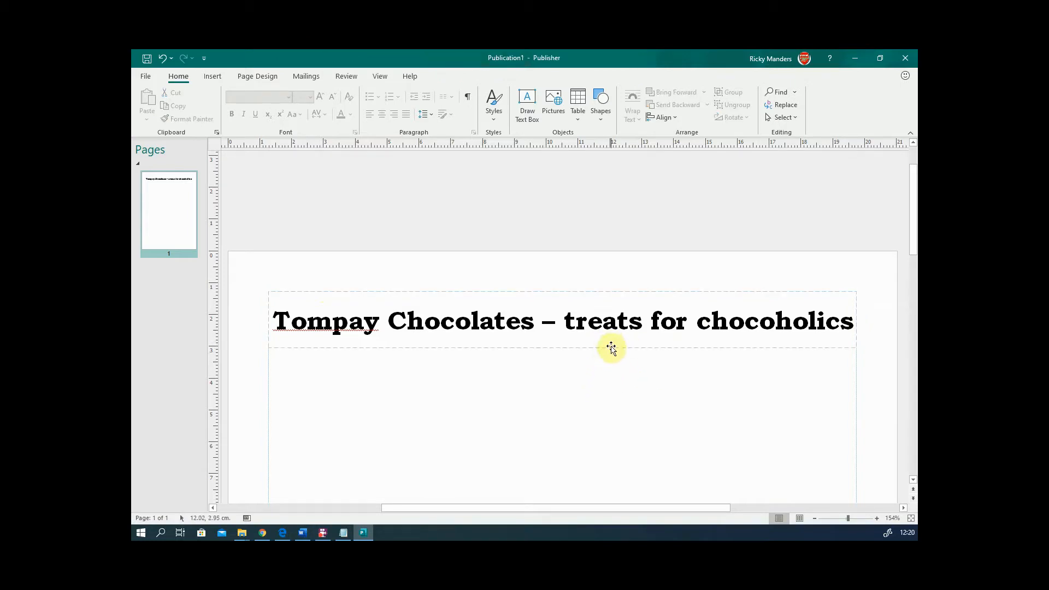
Give the heading's text box a dark brownish-gold outline from the scheme colours
left_click(611, 347)
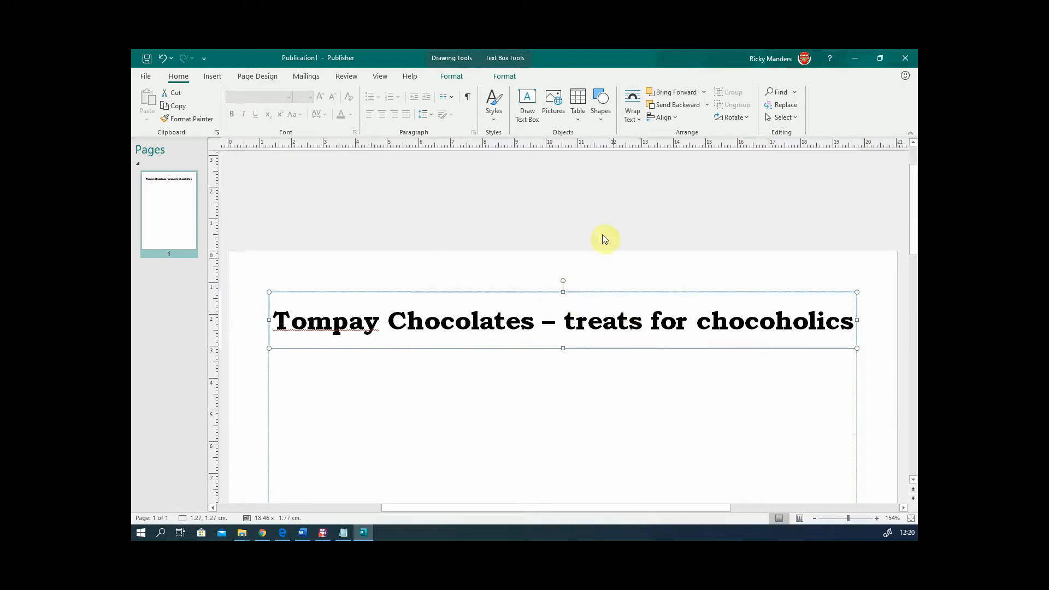
left_click(452, 77)
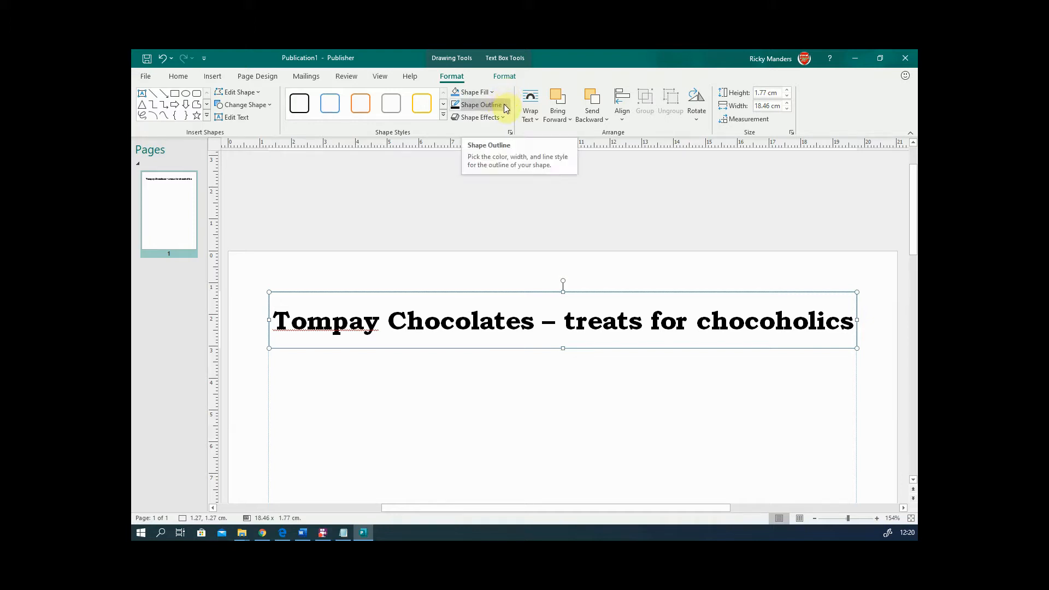
left_click(504, 105)
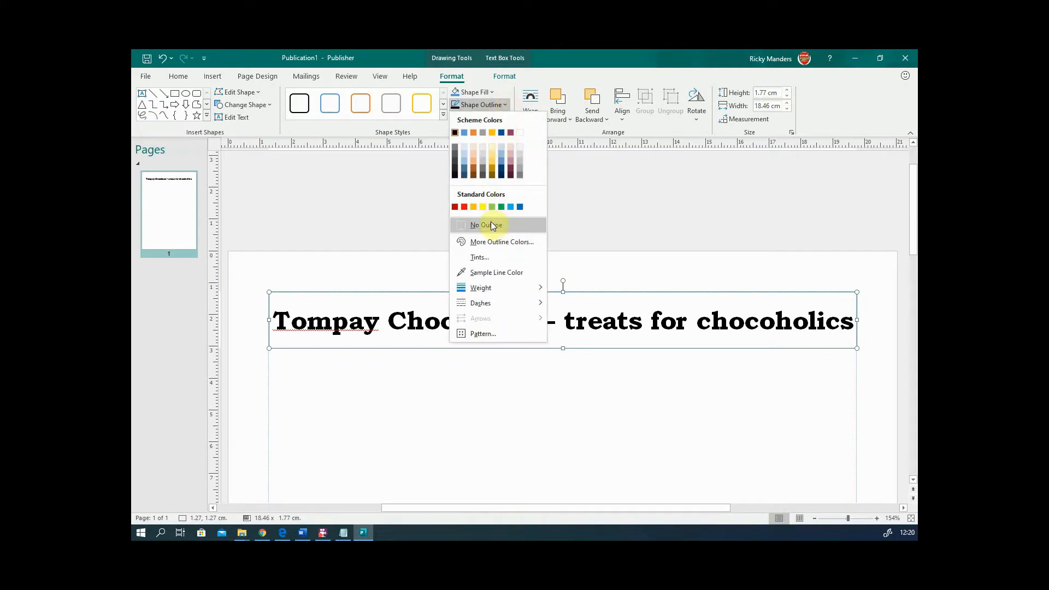
left_click(492, 175)
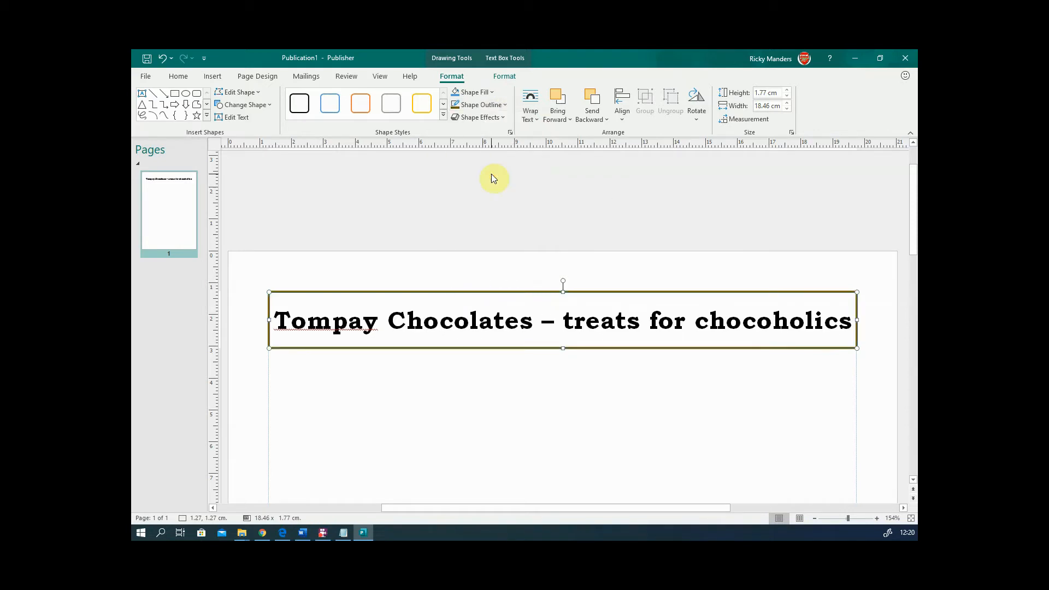
left_click(499, 377)
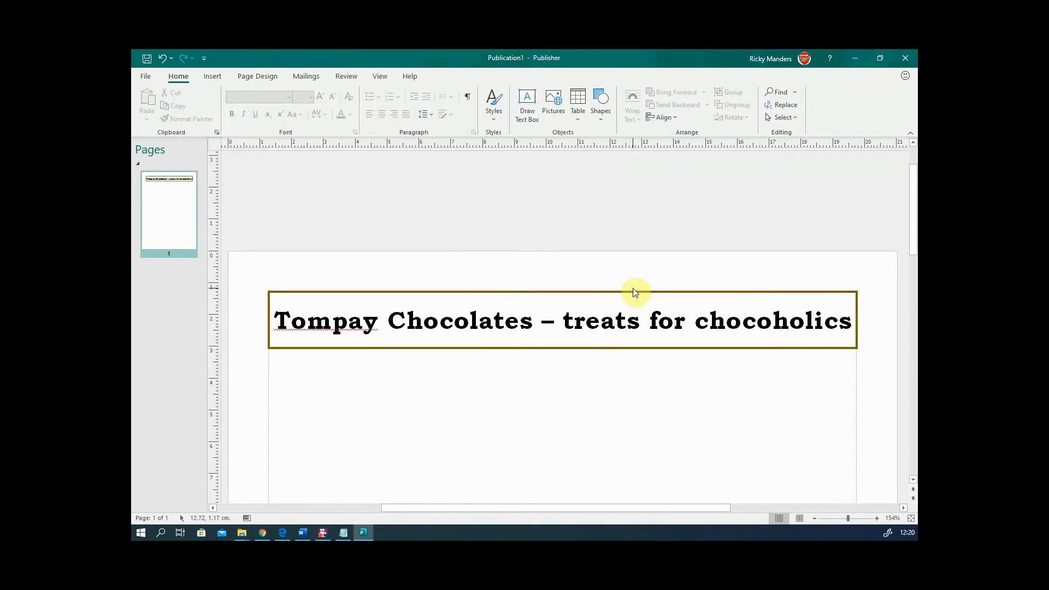
Fill the heading's text box with a light gold shade from the scheme colours
left_click(616, 292)
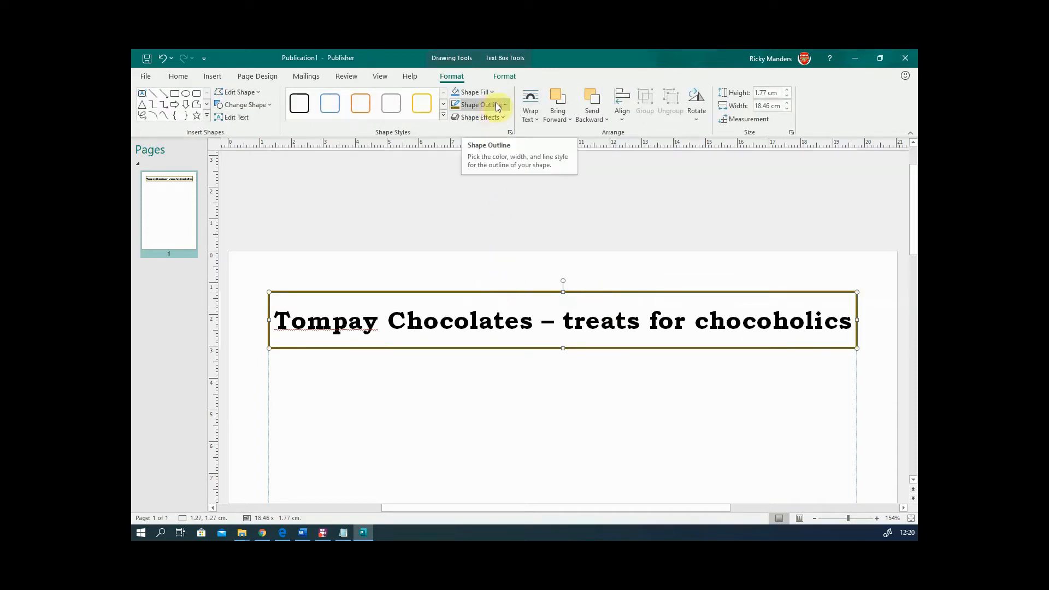
left_click(490, 93)
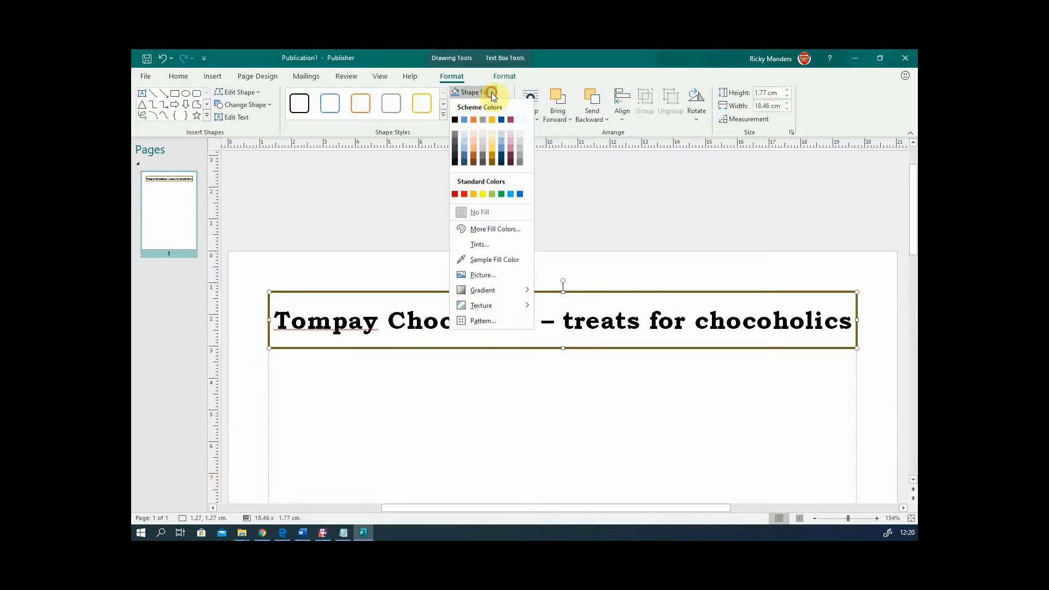
left_click(491, 142)
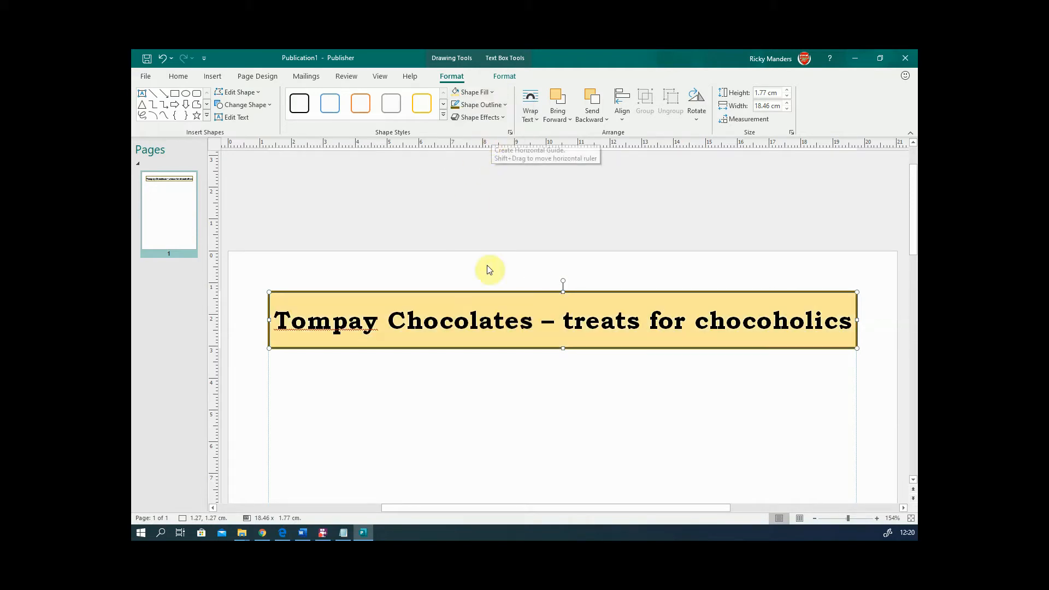
Colour the whole heading text in the darkest gold scheme shade to match the box outline
left_click(454, 320)
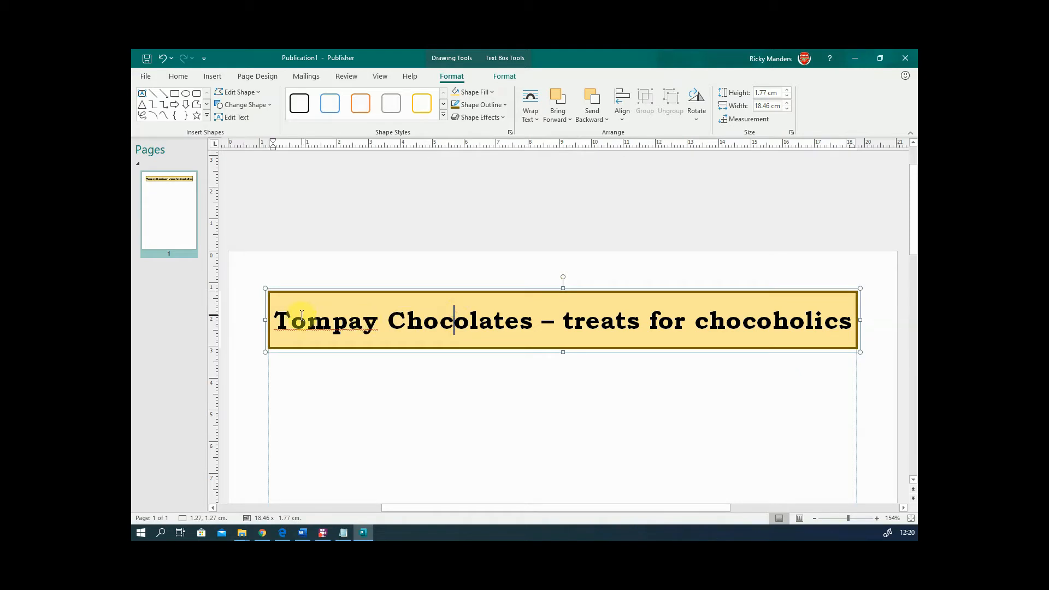
left_click_drag(274, 319, 771, 327)
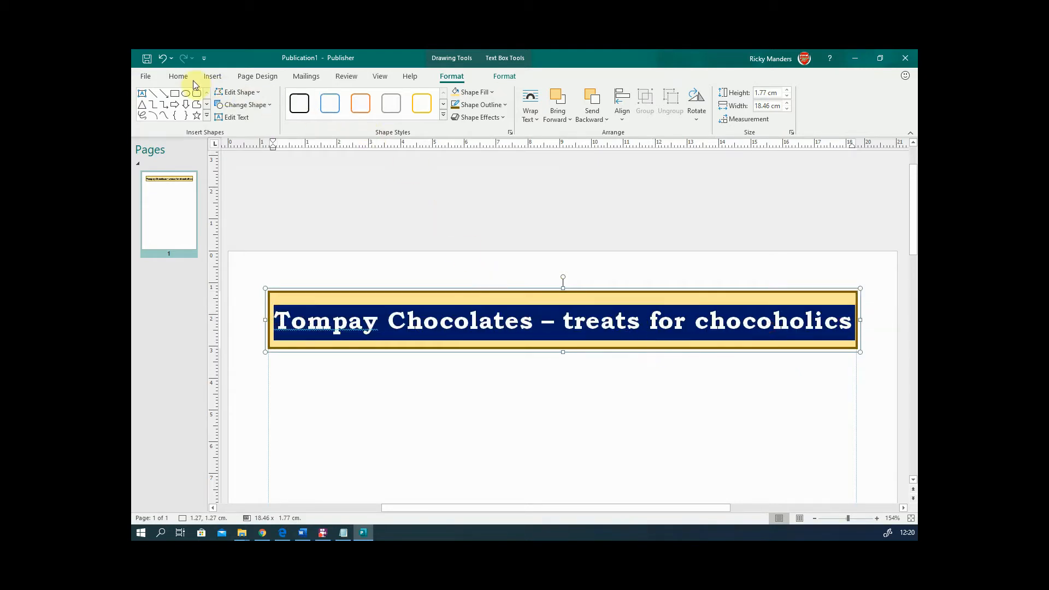
left_click(179, 77)
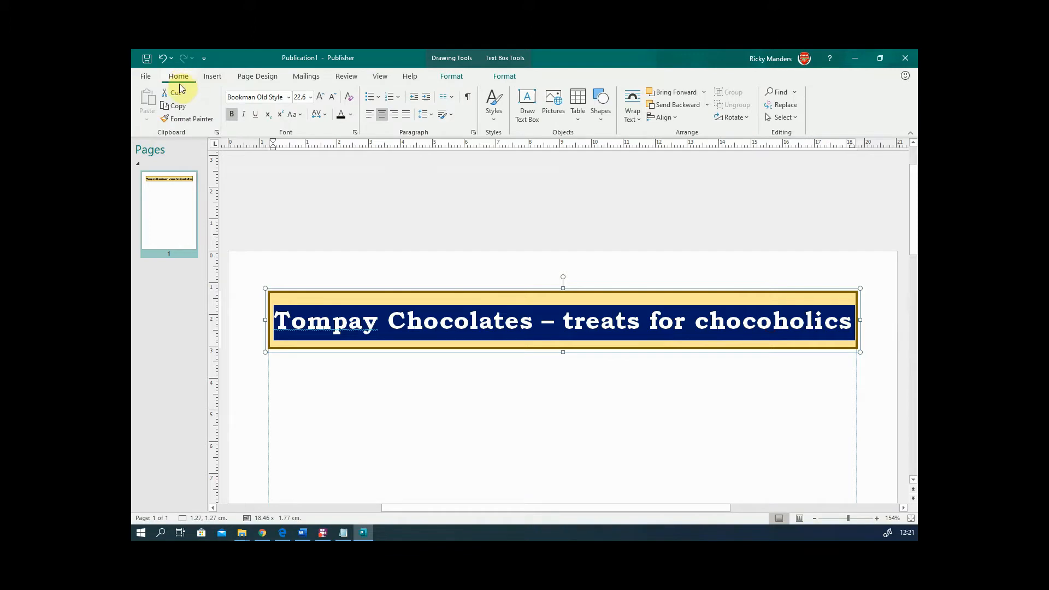
left_click(352, 115)
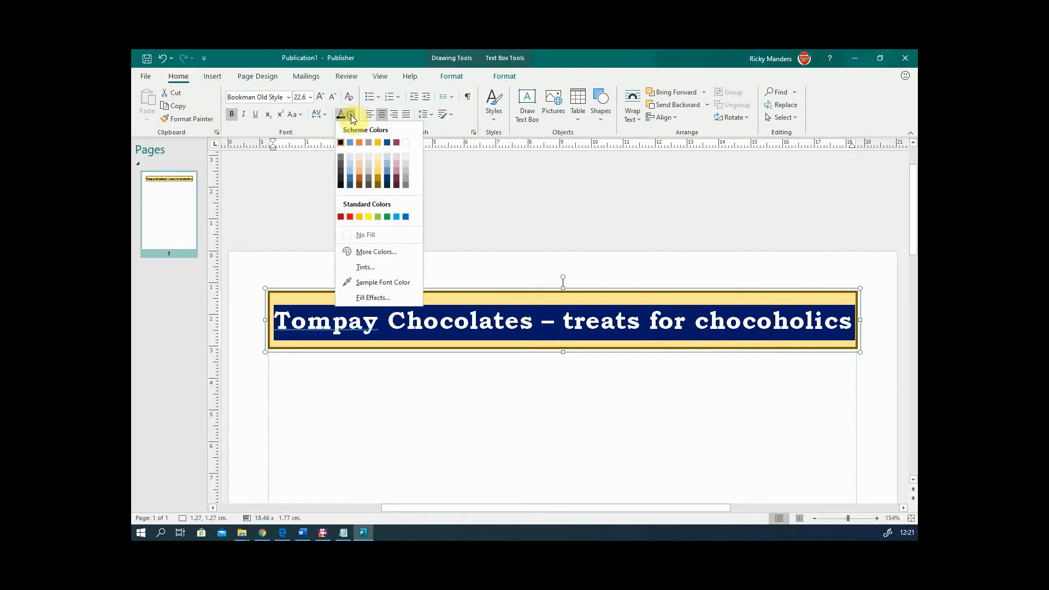
left_click(381, 188)
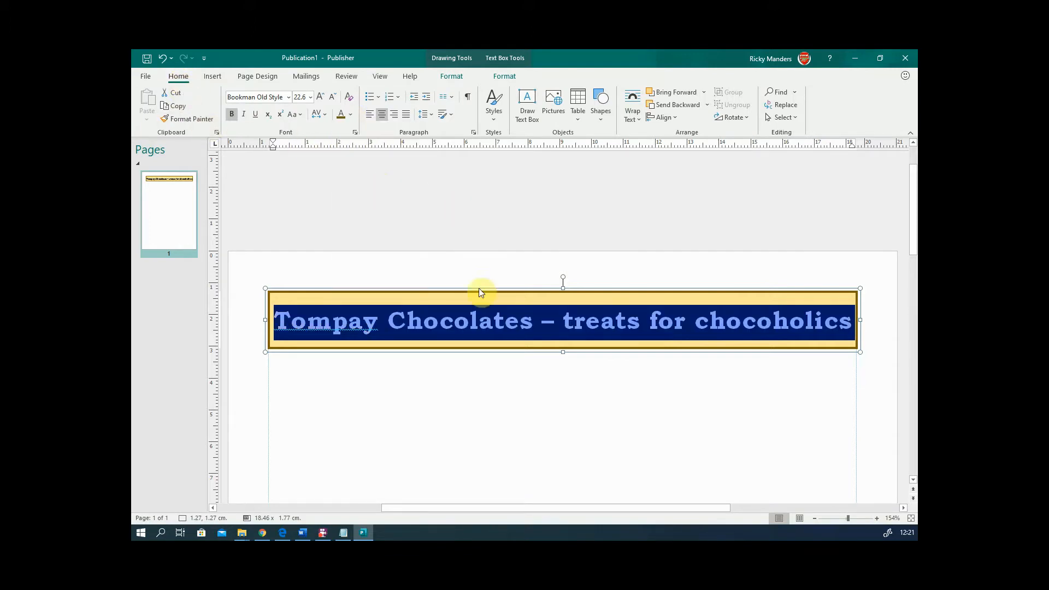
left_click(519, 377)
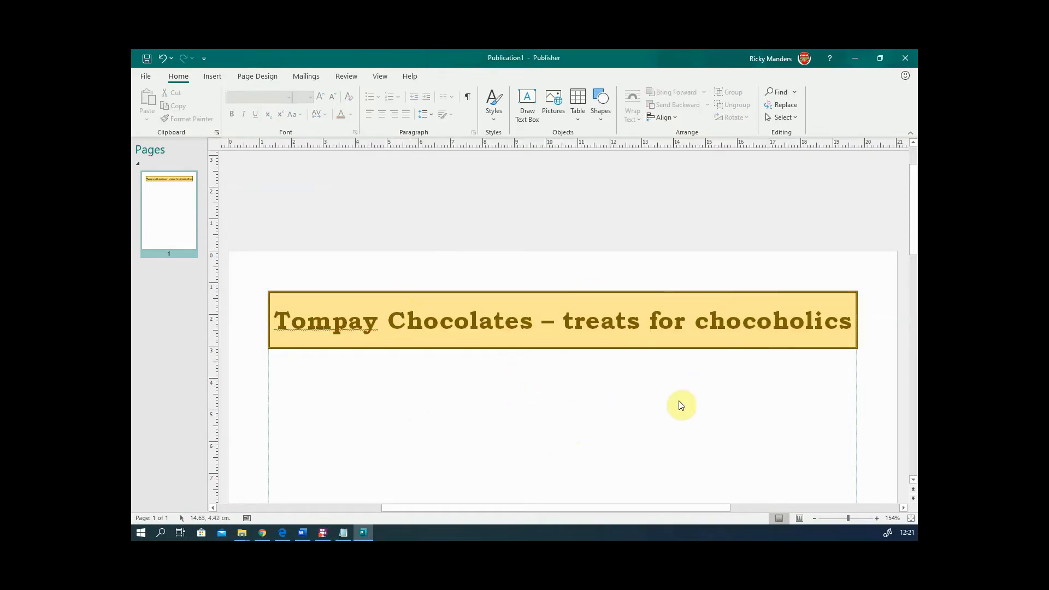
scroll(498, 346, "down", 5)
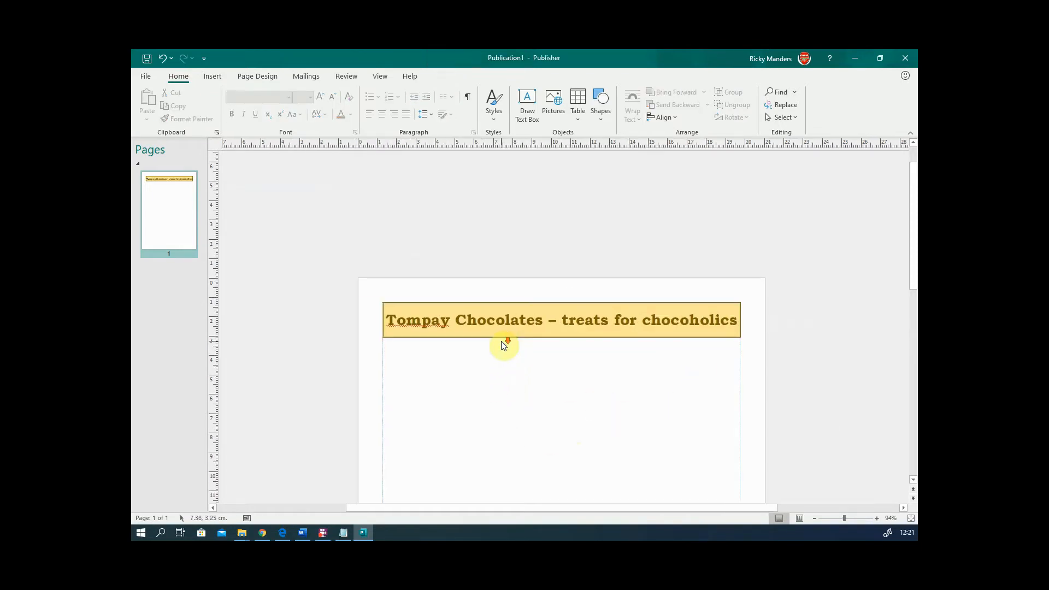
scroll(504, 346, "up", 3)
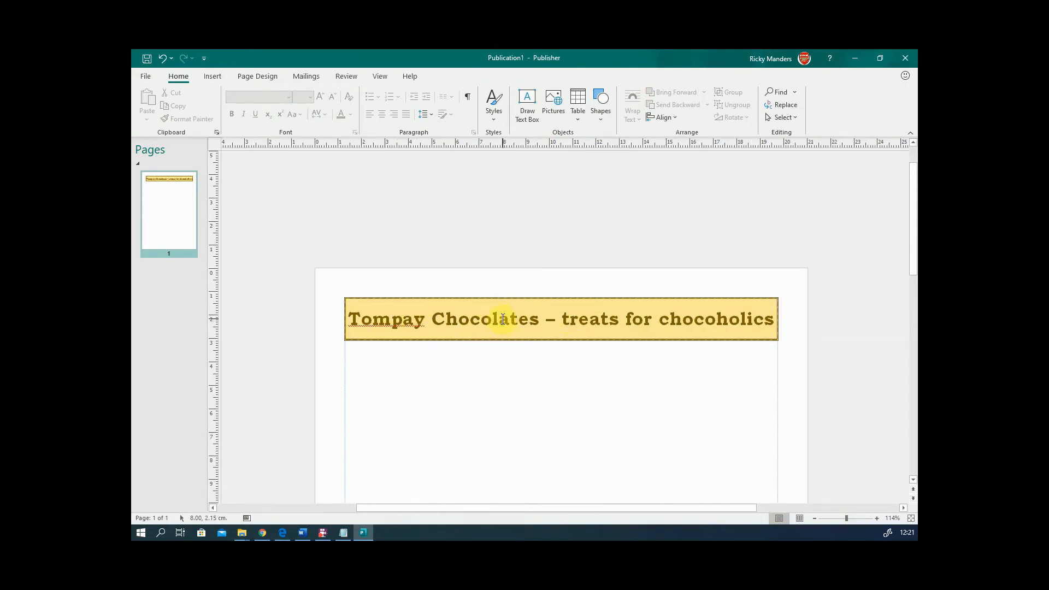
scroll(503, 319, "up", 3)
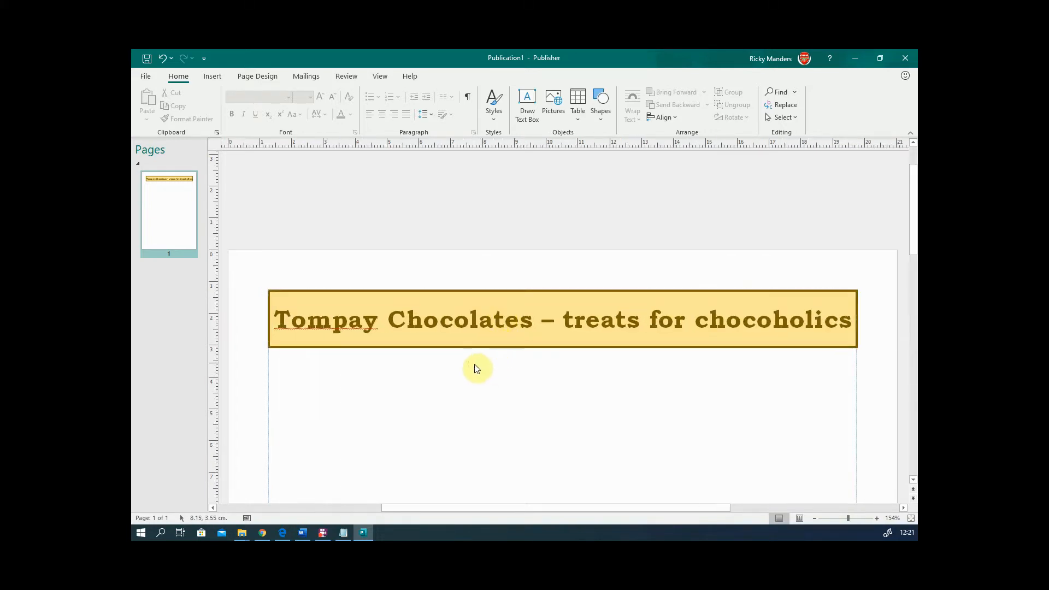
Undo the heading's text colour, box fill and box outline changes
left_click(311, 323)
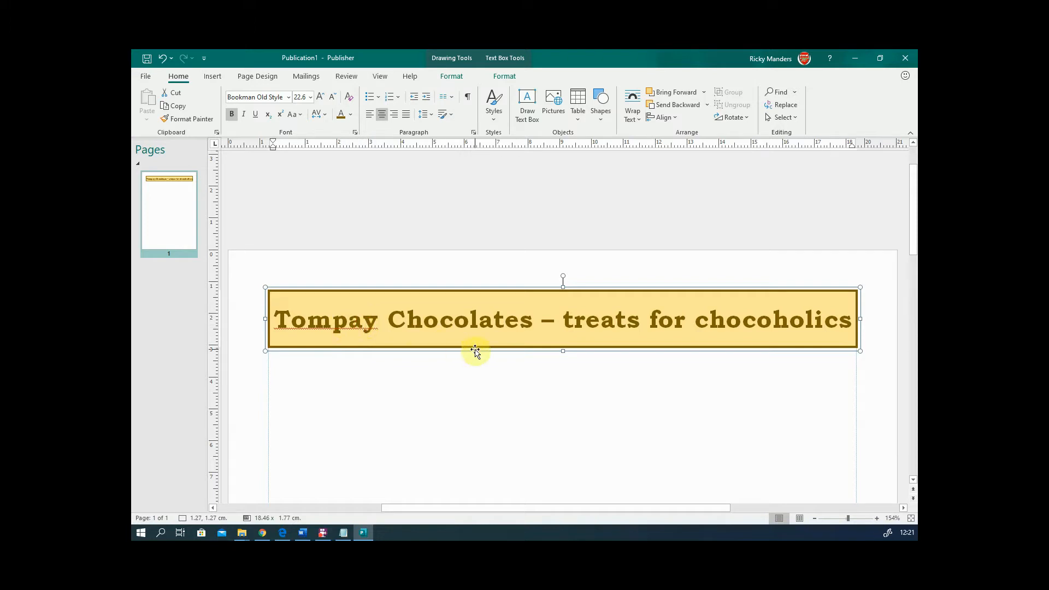
left_click(164, 59)
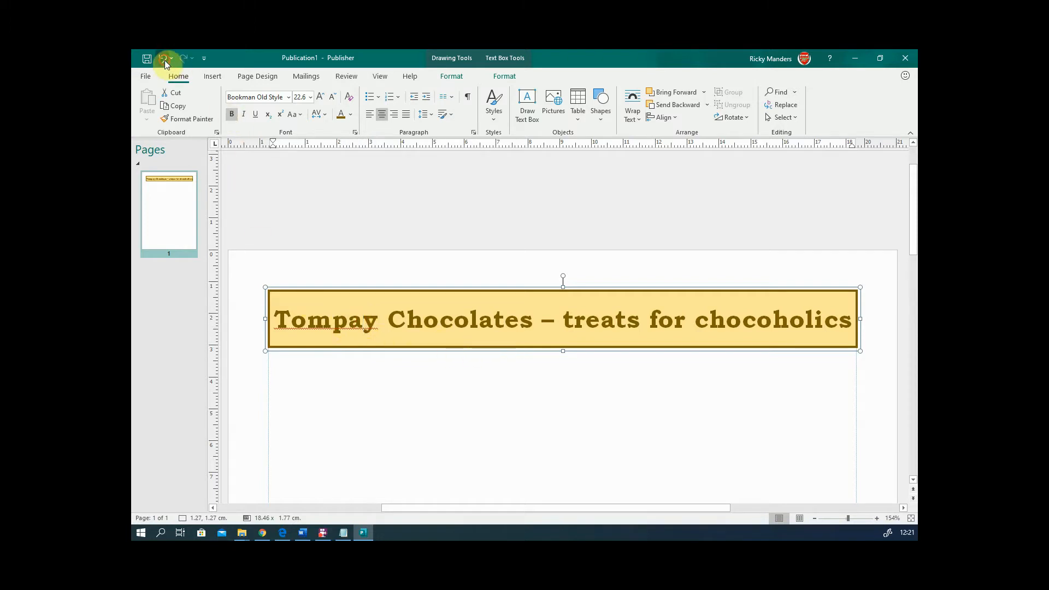
left_click(165, 61)
left_click(166, 60)
left_click(165, 61)
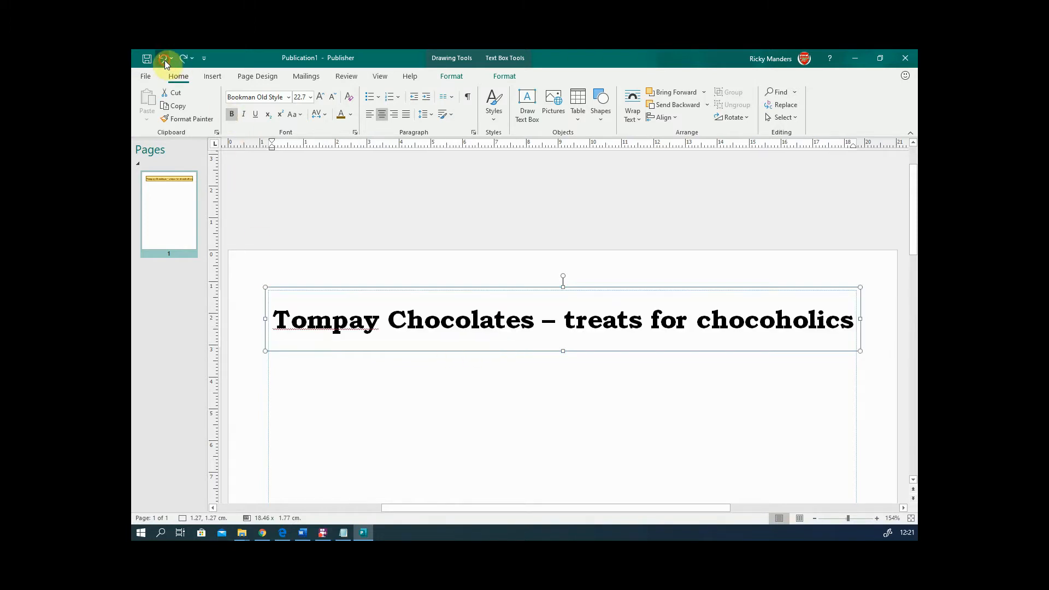
left_click(500, 370)
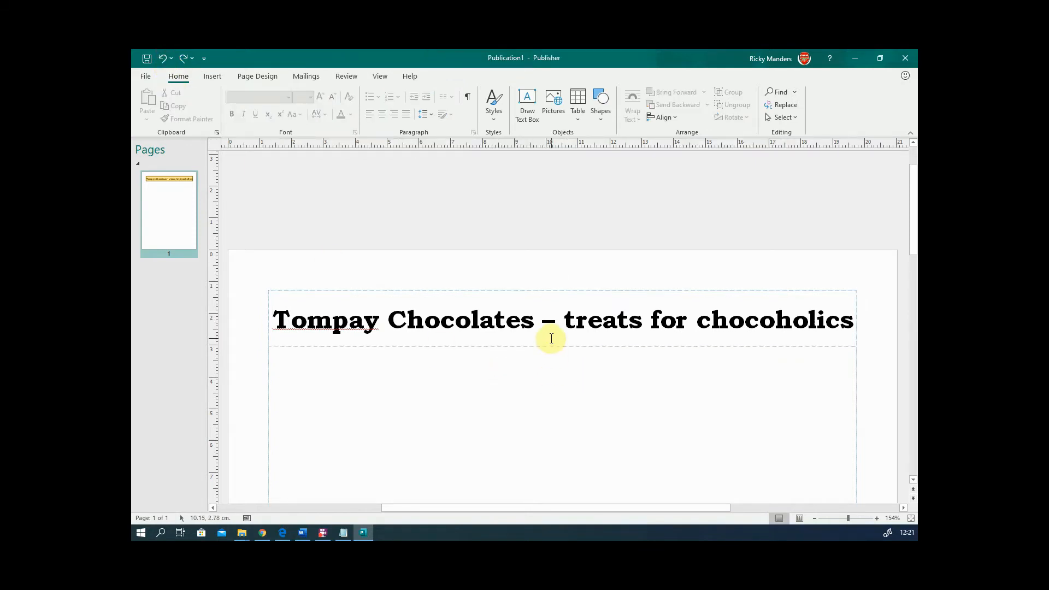
Set the font colour of the whole heading text to the lightest gold scheme shade
left_click(551, 338)
left_click(553, 351)
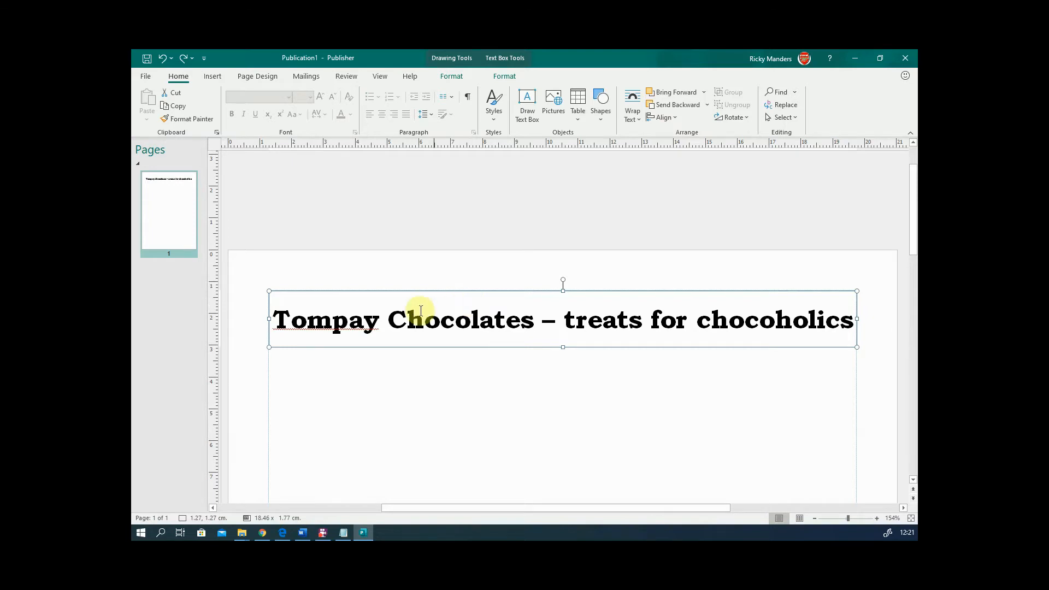
left_click(282, 321)
left_click_drag(281, 321, 769, 340)
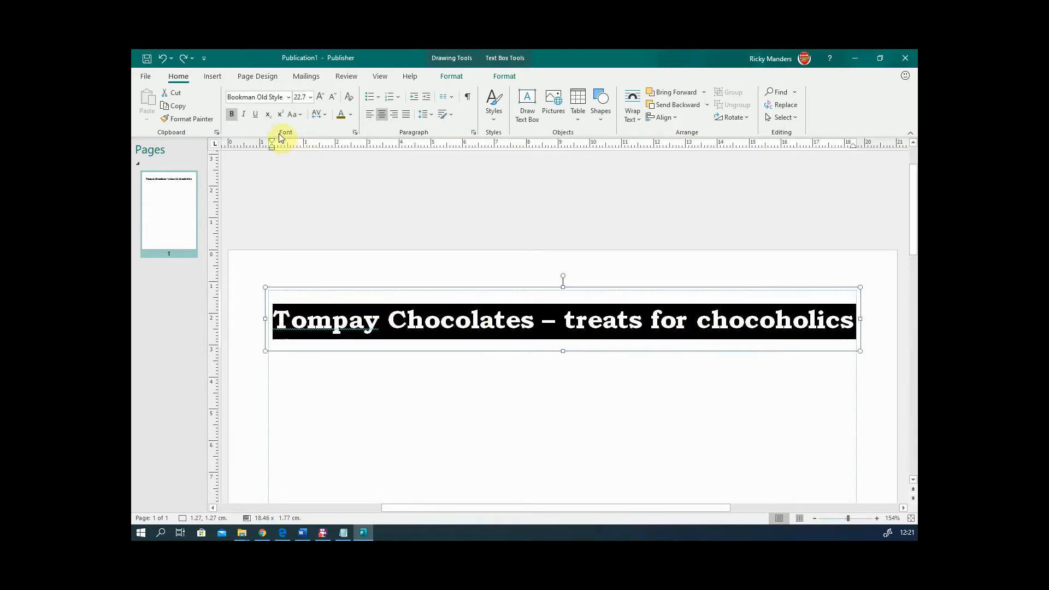
left_click(352, 115)
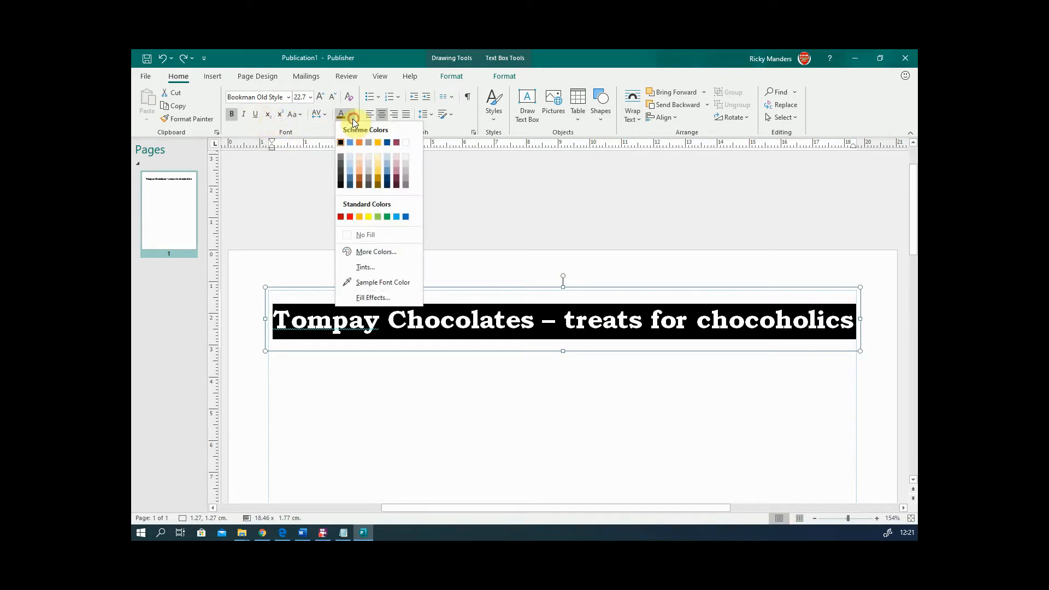
left_click(379, 159)
left_click(489, 293)
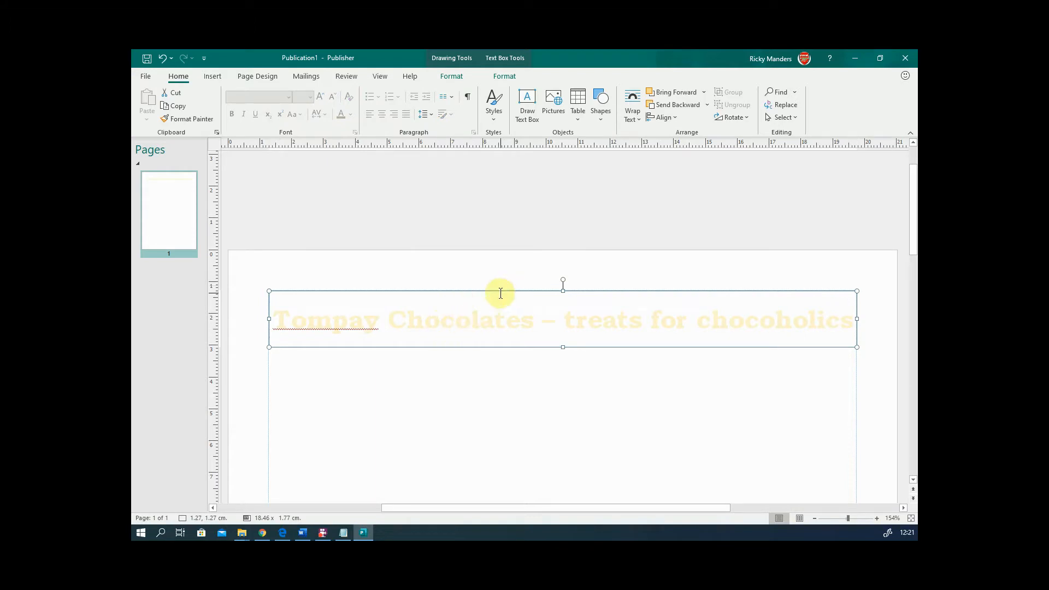
left_click(504, 384)
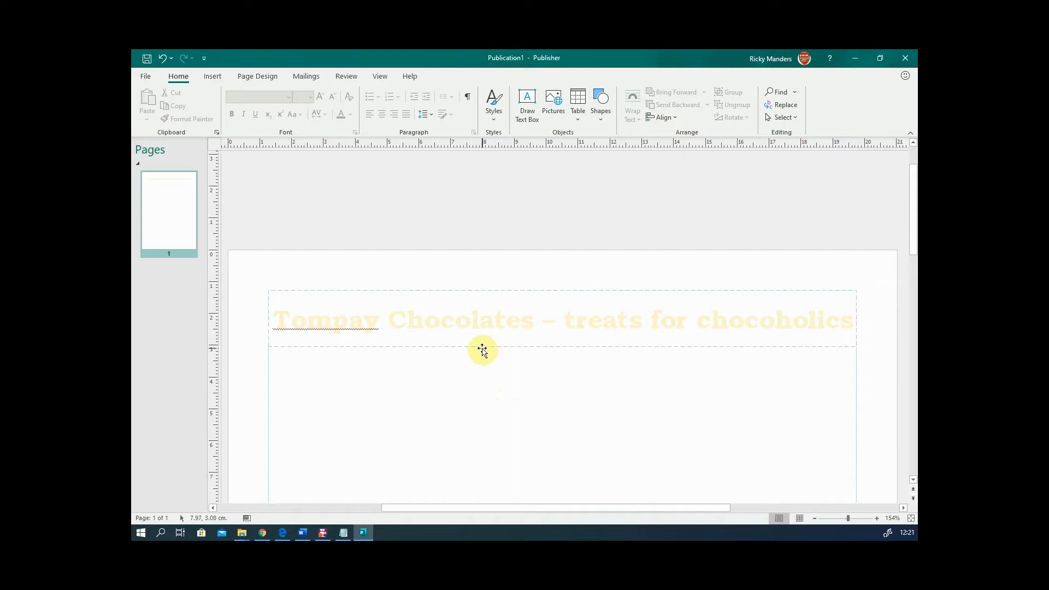
Fill the heading's text box with the darkest brownish-gold scheme shade
left_click(482, 347)
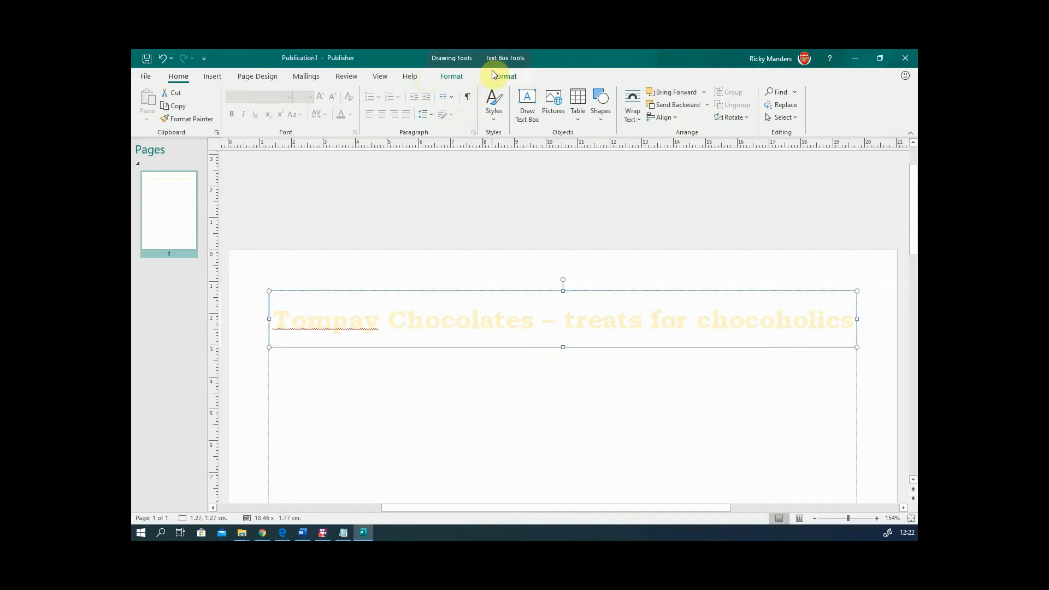
left_click(455, 80)
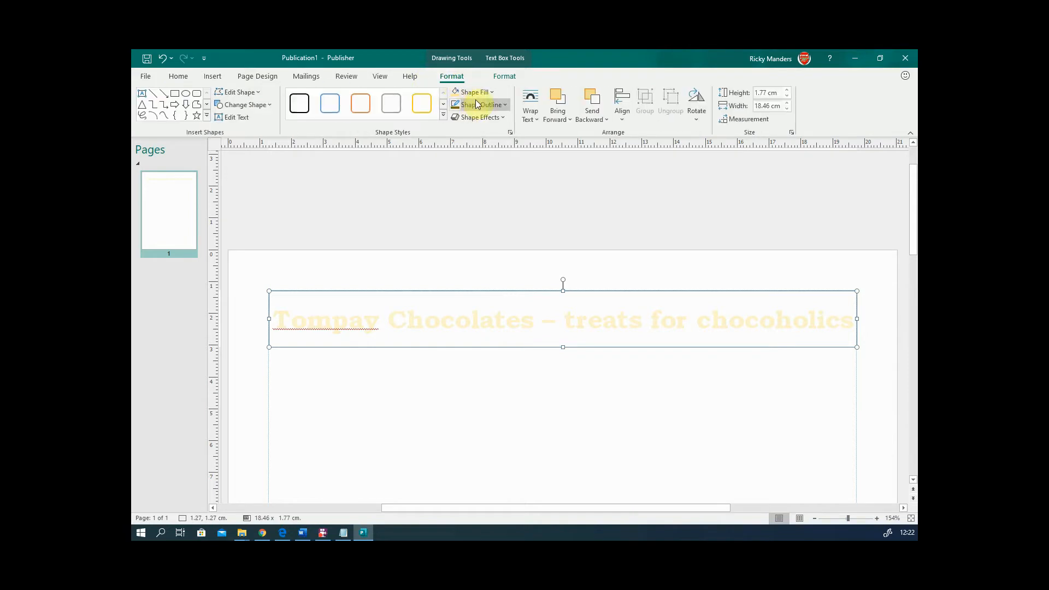
left_click(495, 93)
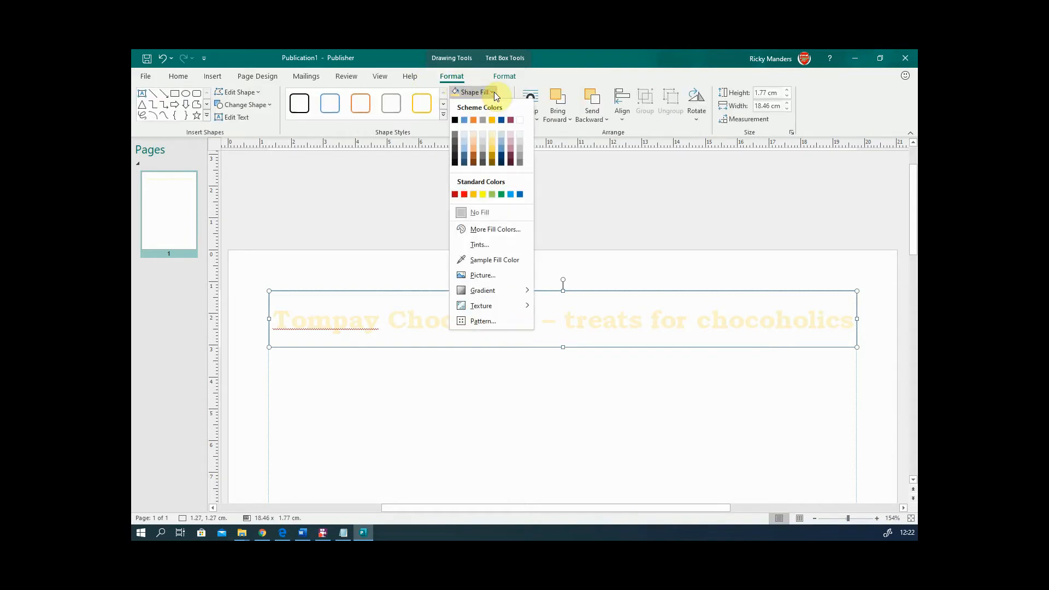
left_click(493, 162)
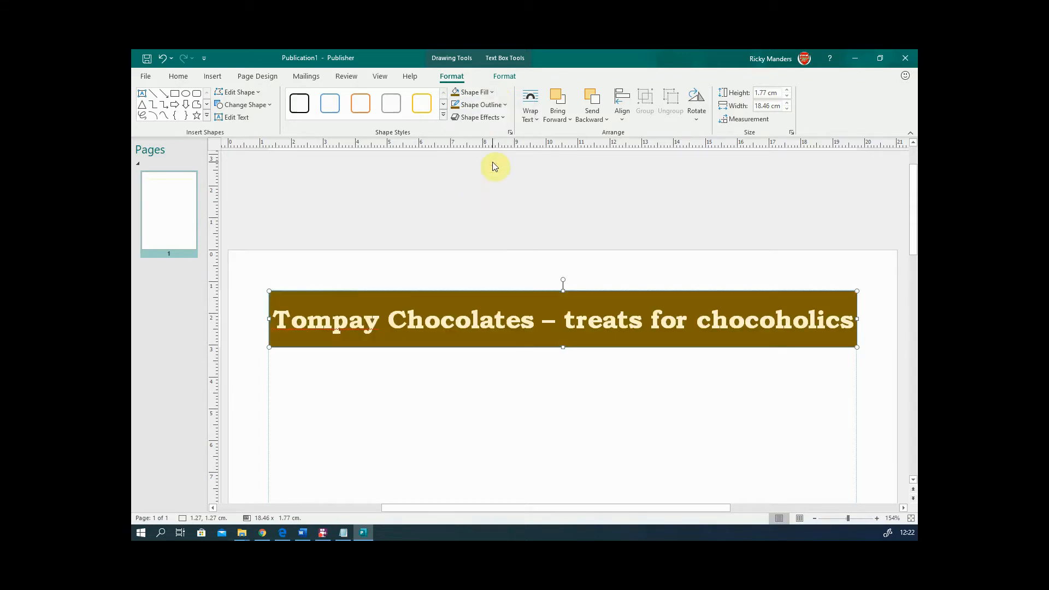
left_click(501, 391)
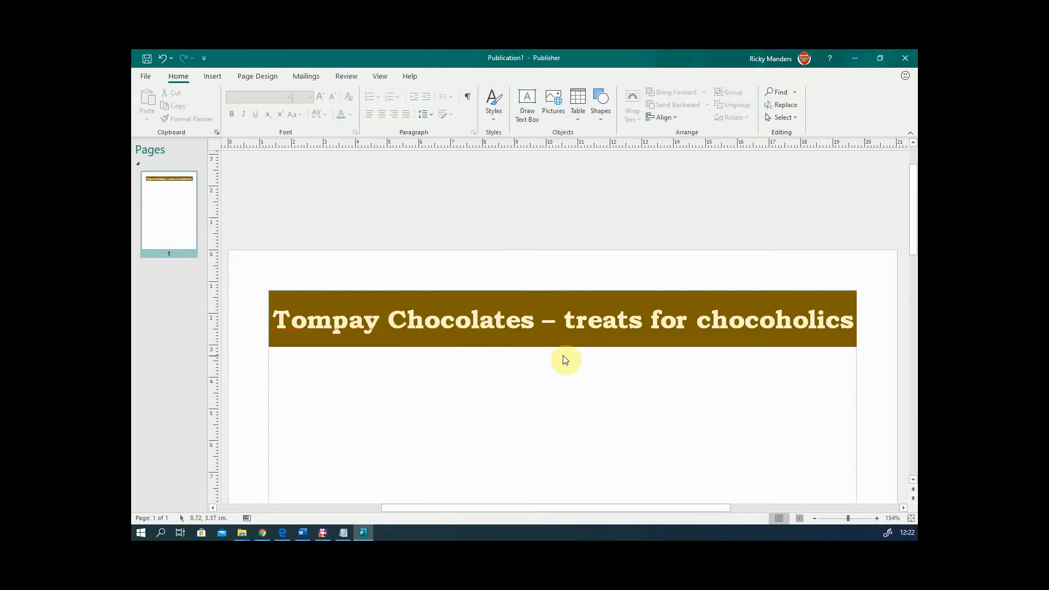
Change the whole heading text to a medium-dark gold scheme shade against the brown fill
scroll(586, 360, "down", 2)
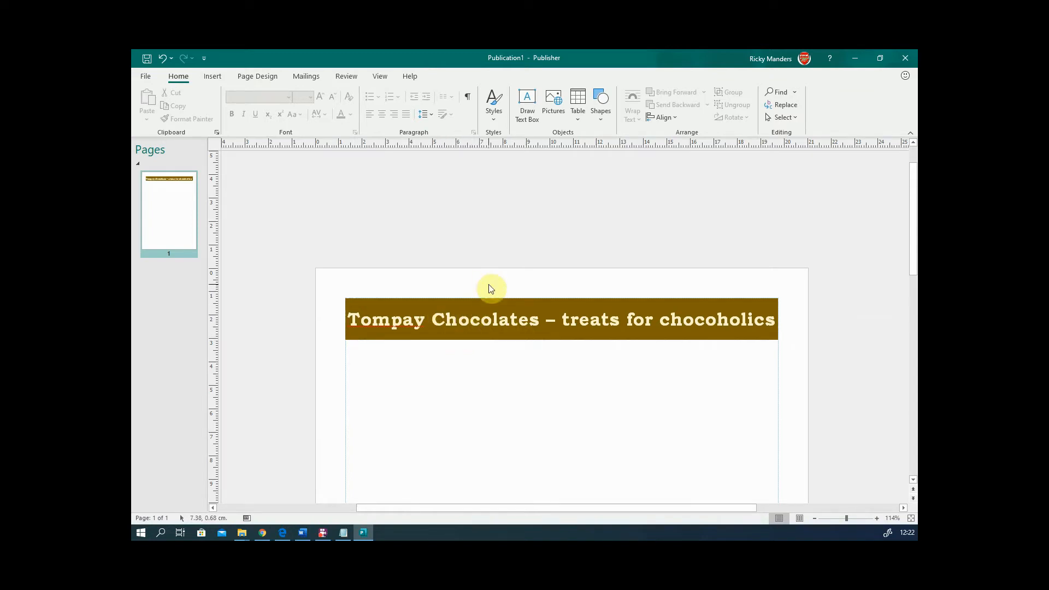
triple_click(476, 318)
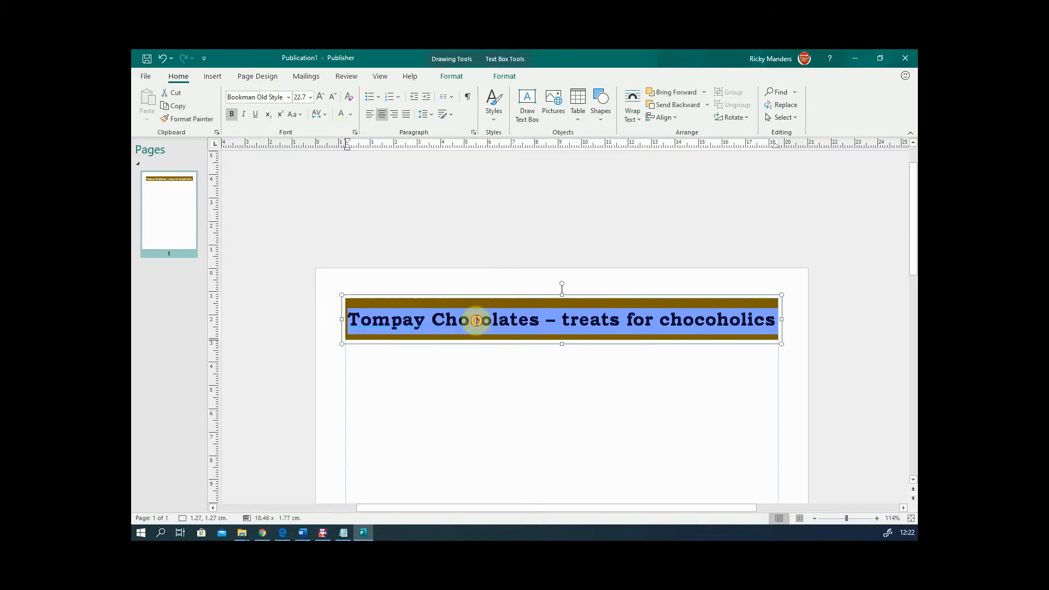
left_click(353, 115)
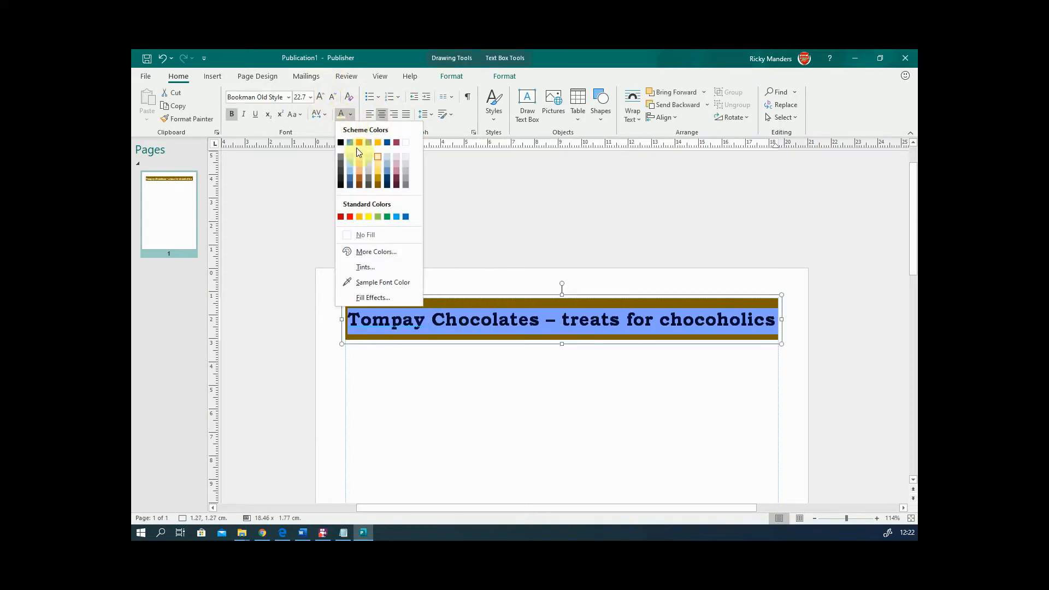
left_click(376, 174)
left_click(474, 363)
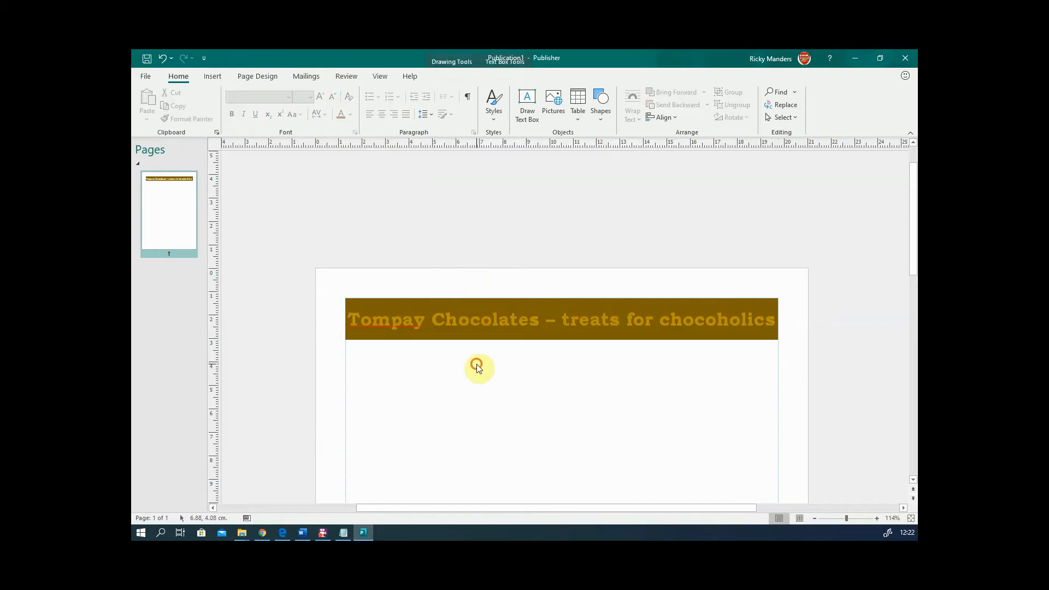
Change the colour of the whole heading text to the standard yellow
triple_click(480, 320)
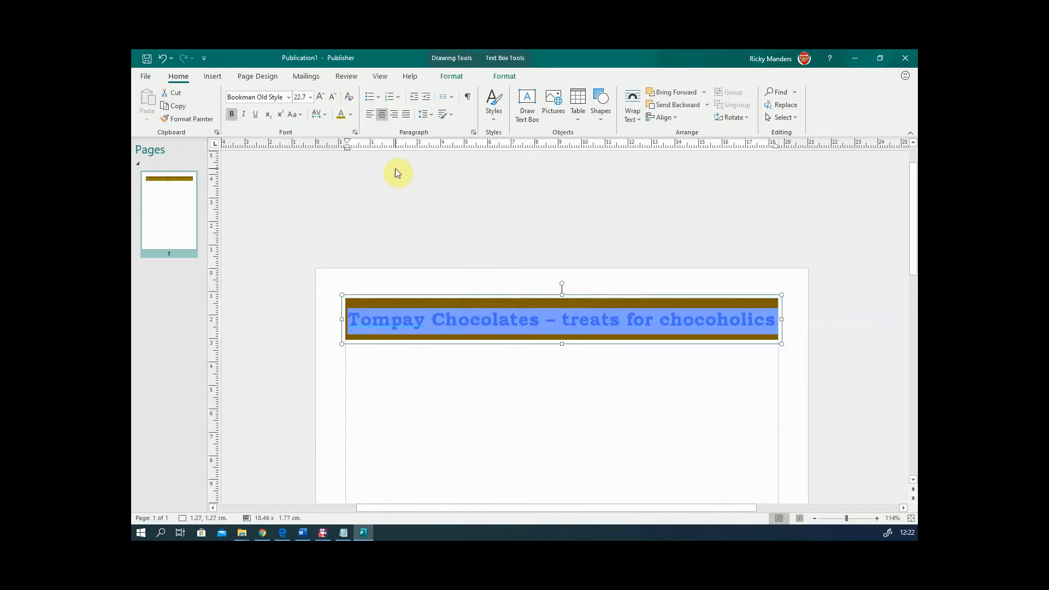
left_click(351, 115)
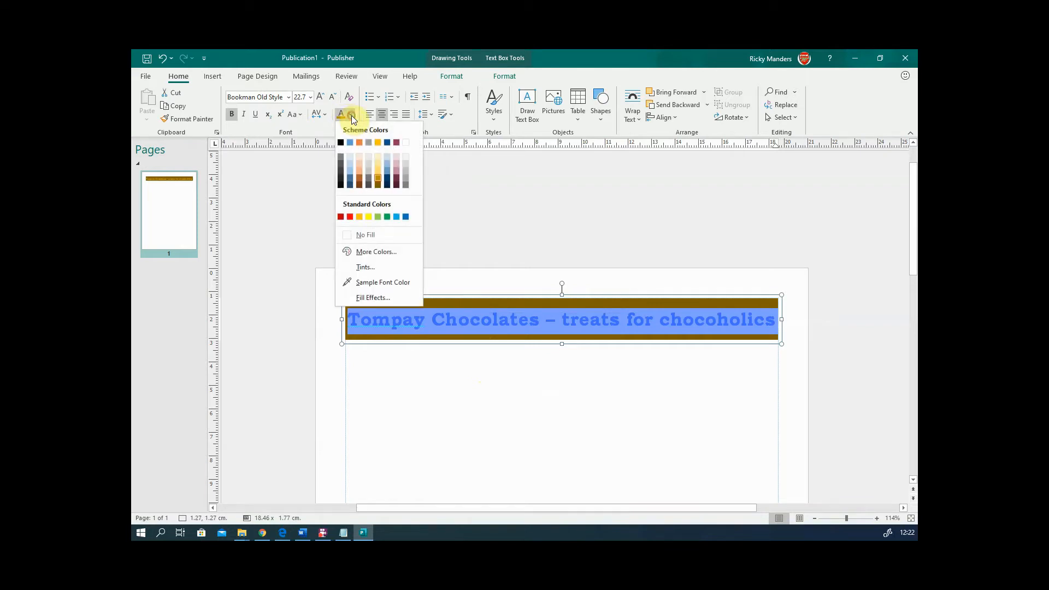
left_click(368, 215)
left_click(530, 370)
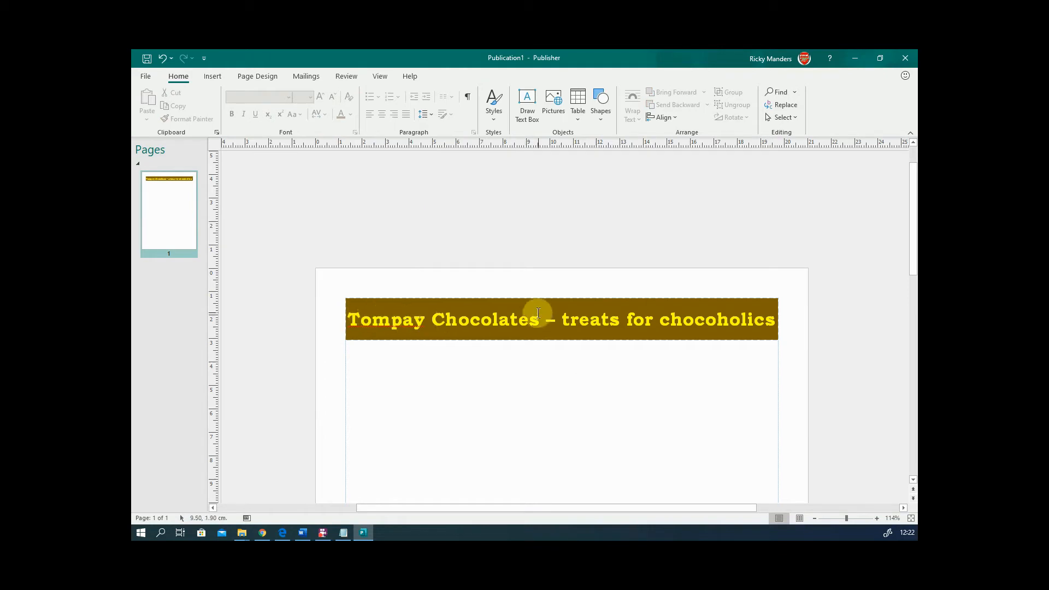
Give the heading's text box a black outline using the darkest shade in the black scheme column
left_click(556, 335)
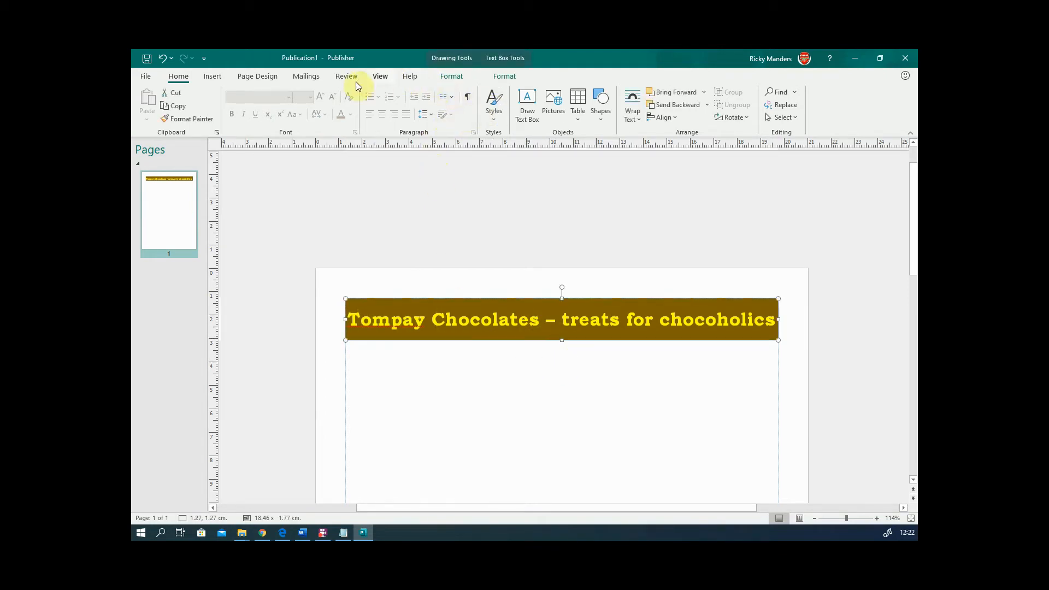
left_click(452, 76)
left_click(505, 104)
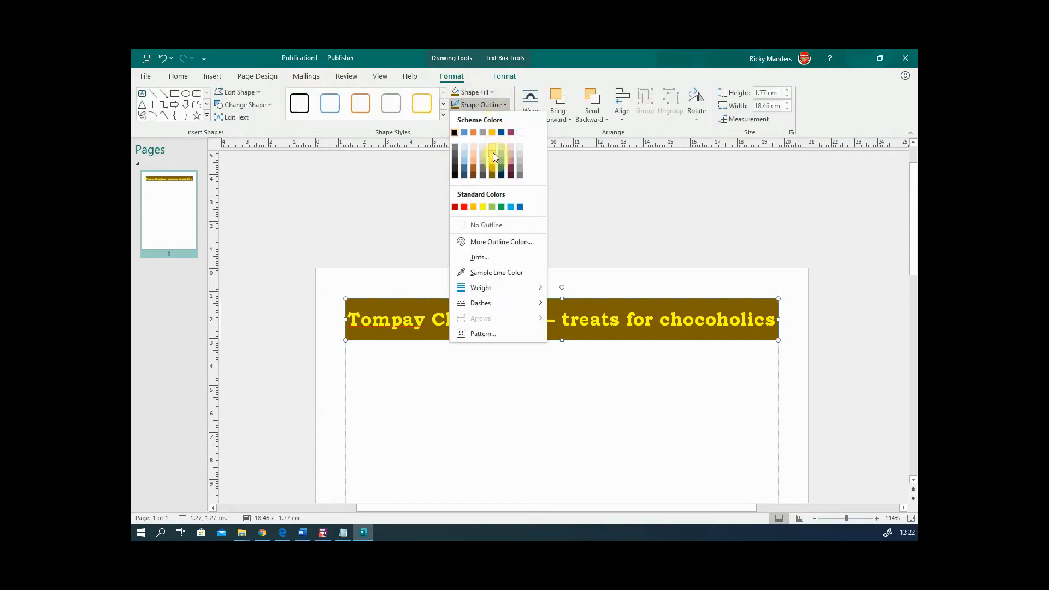
left_click(454, 176)
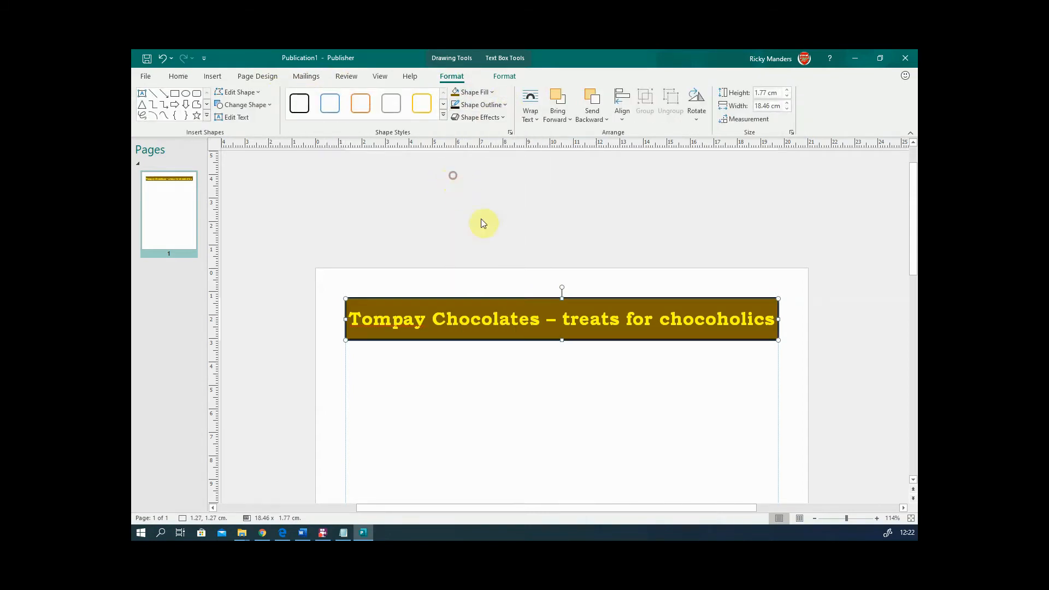
left_click(558, 366)
left_click(645, 406)
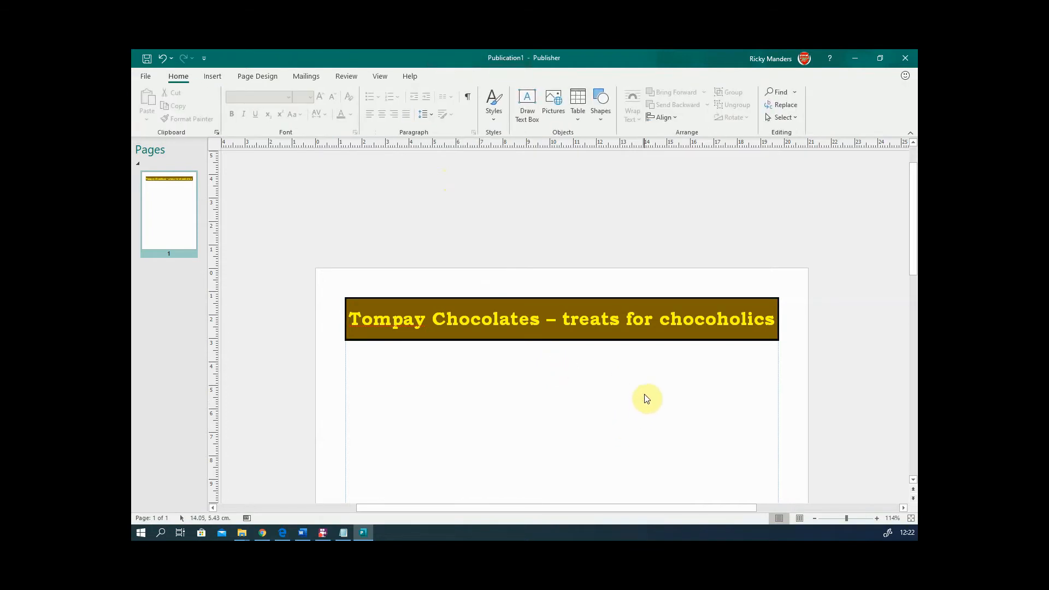
Draw a rectangle about 18.4 cm wide and 7.4 cm high between the page margins, just below the heading
scroll(647, 398, "down", 3)
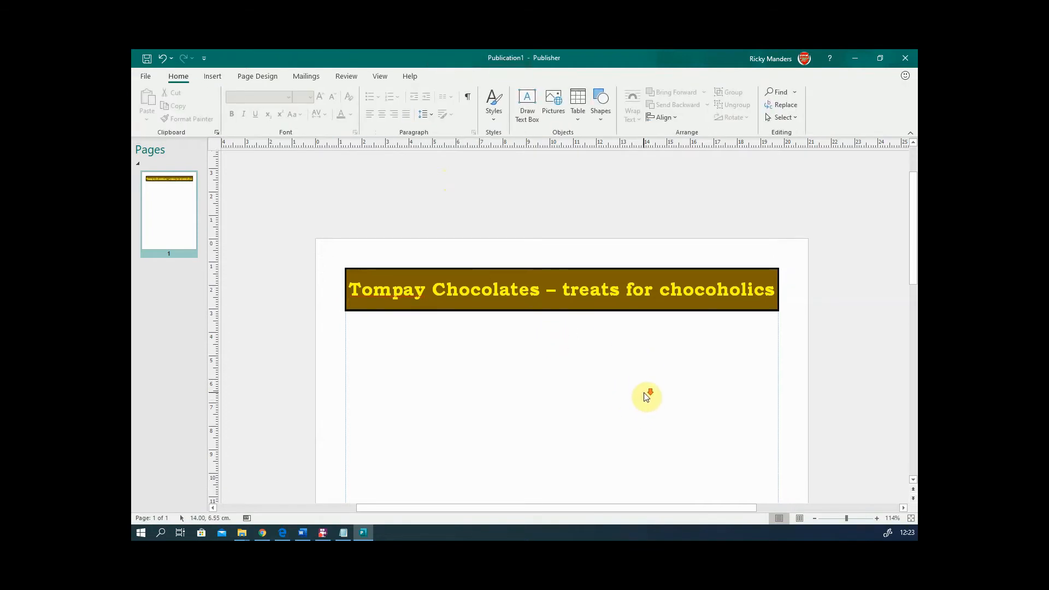
scroll(638, 370, "down", 5, "ctrl")
scroll(637, 370, "down", 3)
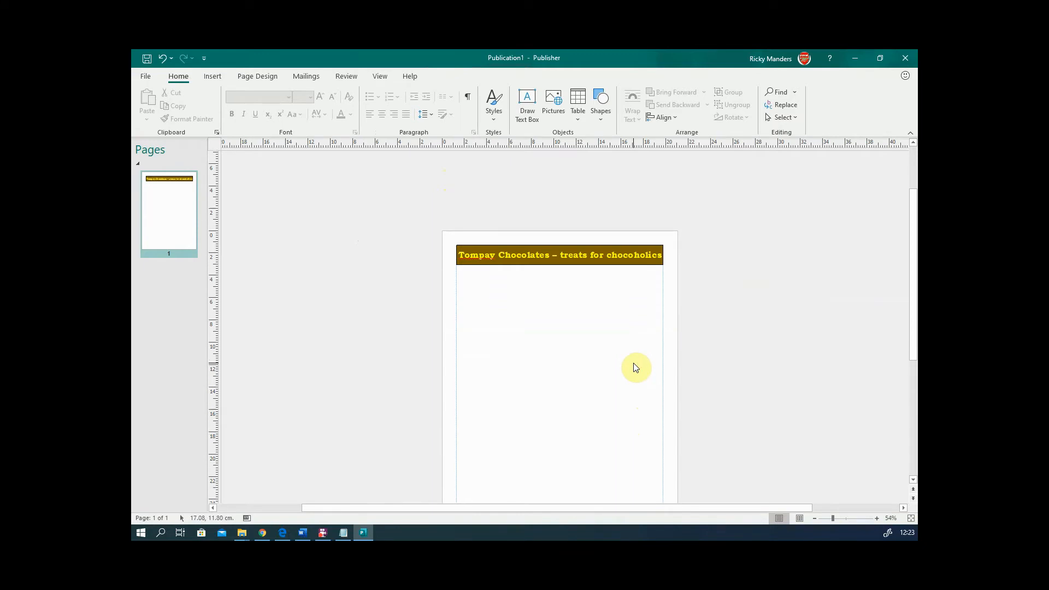
scroll(638, 367, "down", 3)
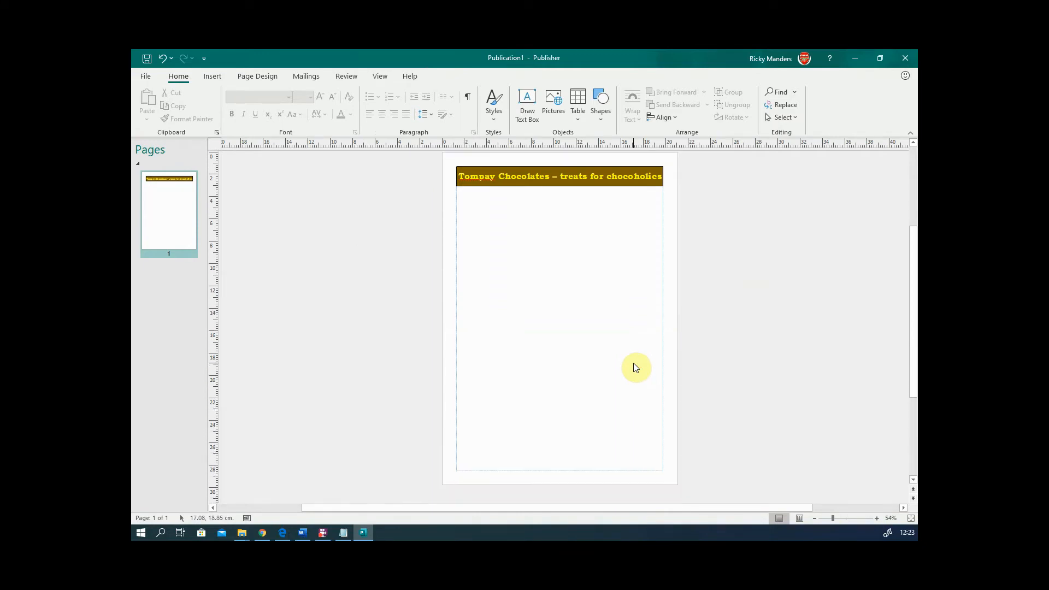
scroll(636, 367, "up", 1)
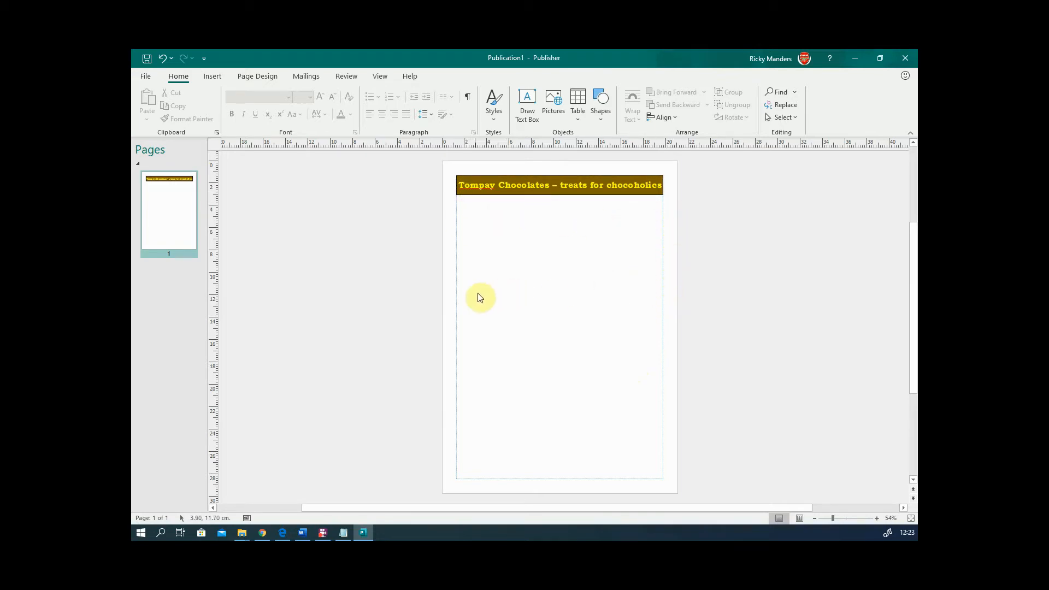
left_click(213, 77)
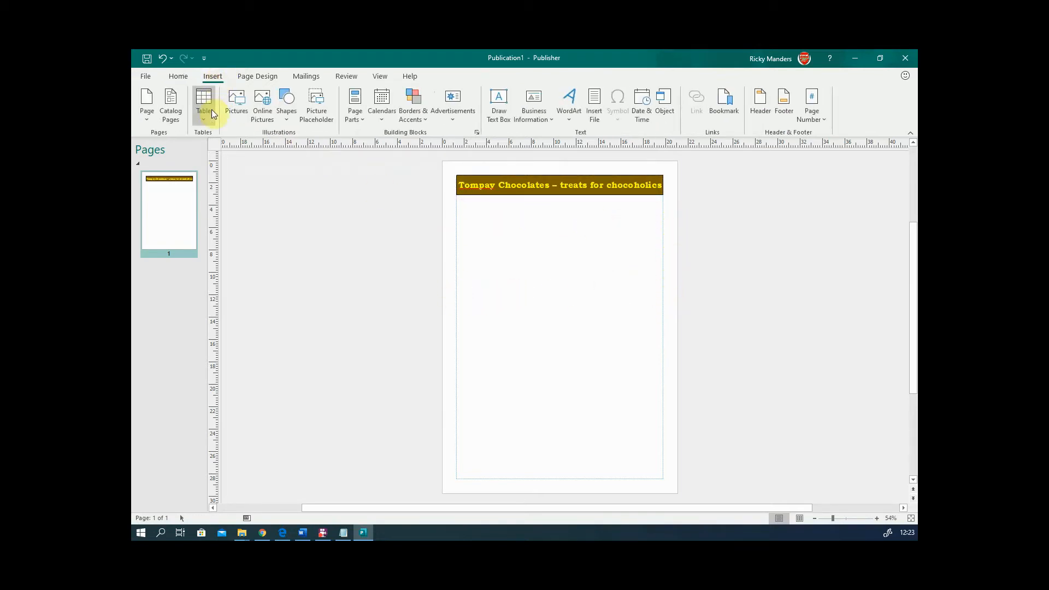
left_click(285, 106)
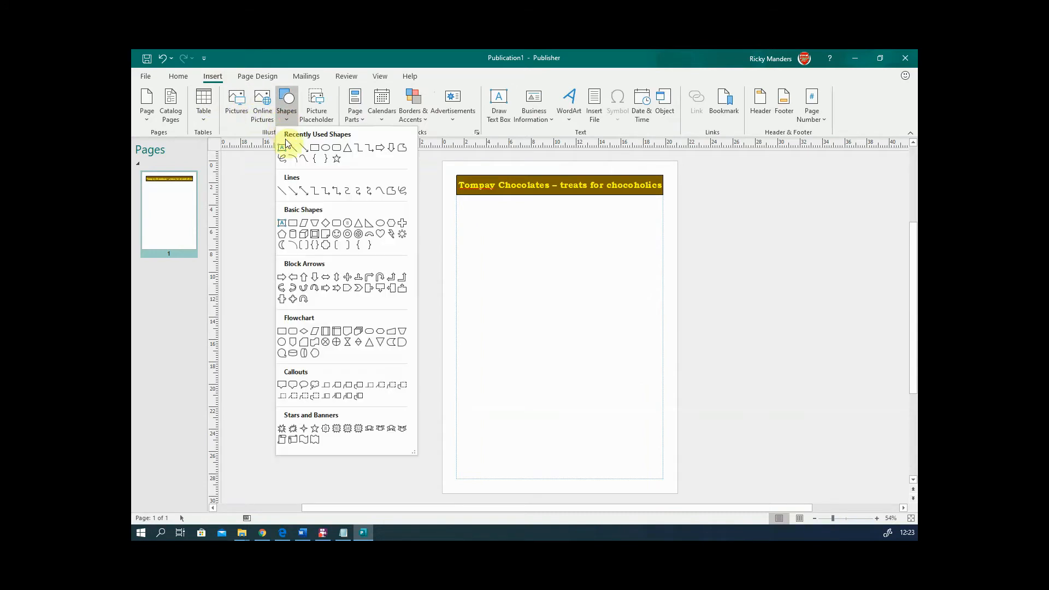
left_click(315, 147)
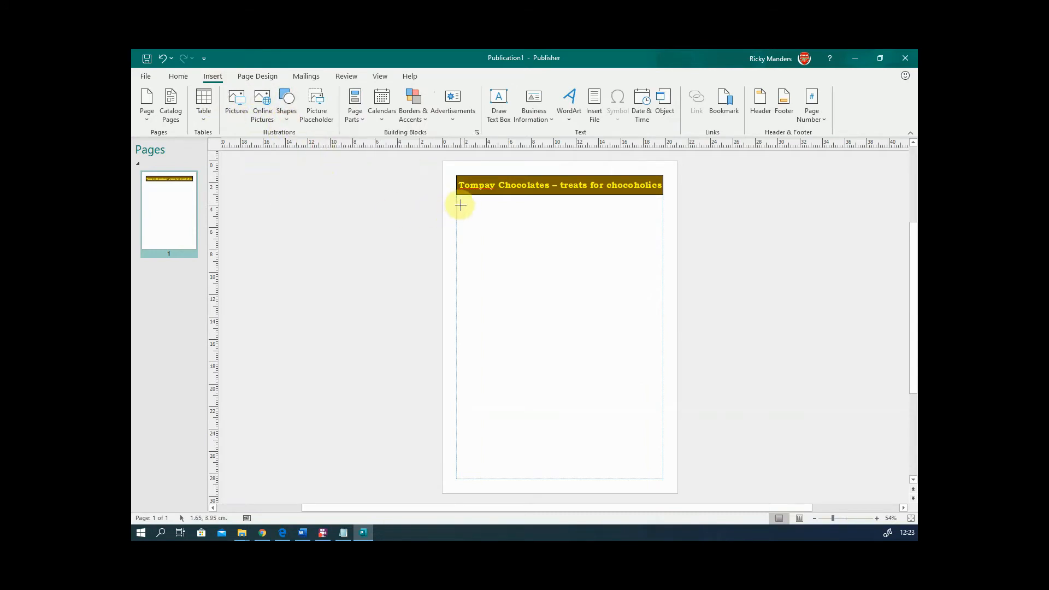
mouse_move(456, 209)
left_mouse_down()
mouse_move(581, 277)
mouse_move(662, 292)
left_mouse_up()
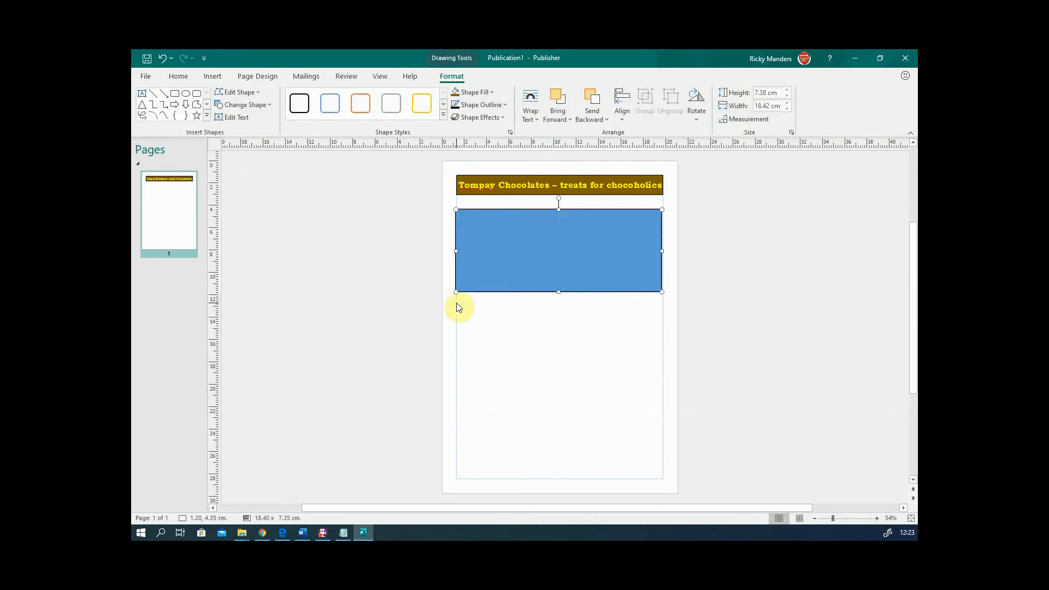
Make two copies of the blue rectangle and stack them below the original, filling the page down to near the bottom margin
key("ctrl+v")
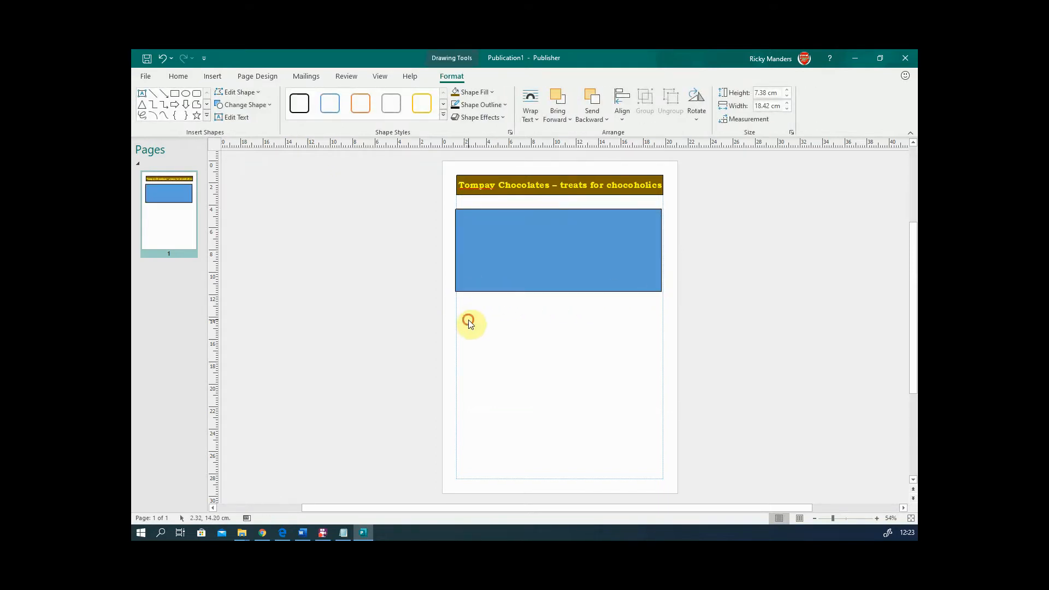
left_click_drag(492, 290, 493, 367)
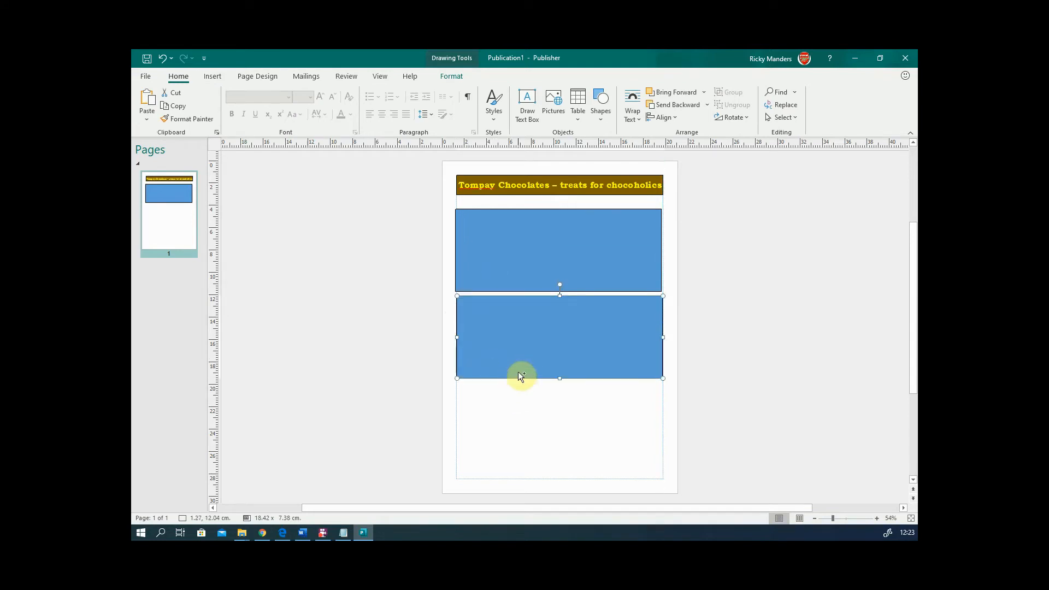
key("ctrl+v")
left_click_drag(533, 364, 529, 441)
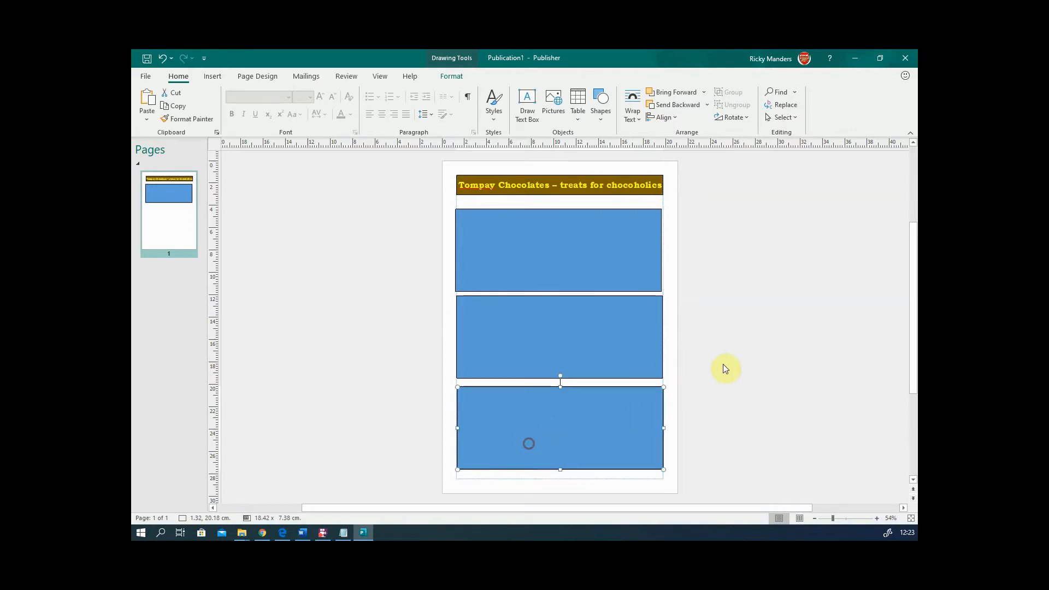